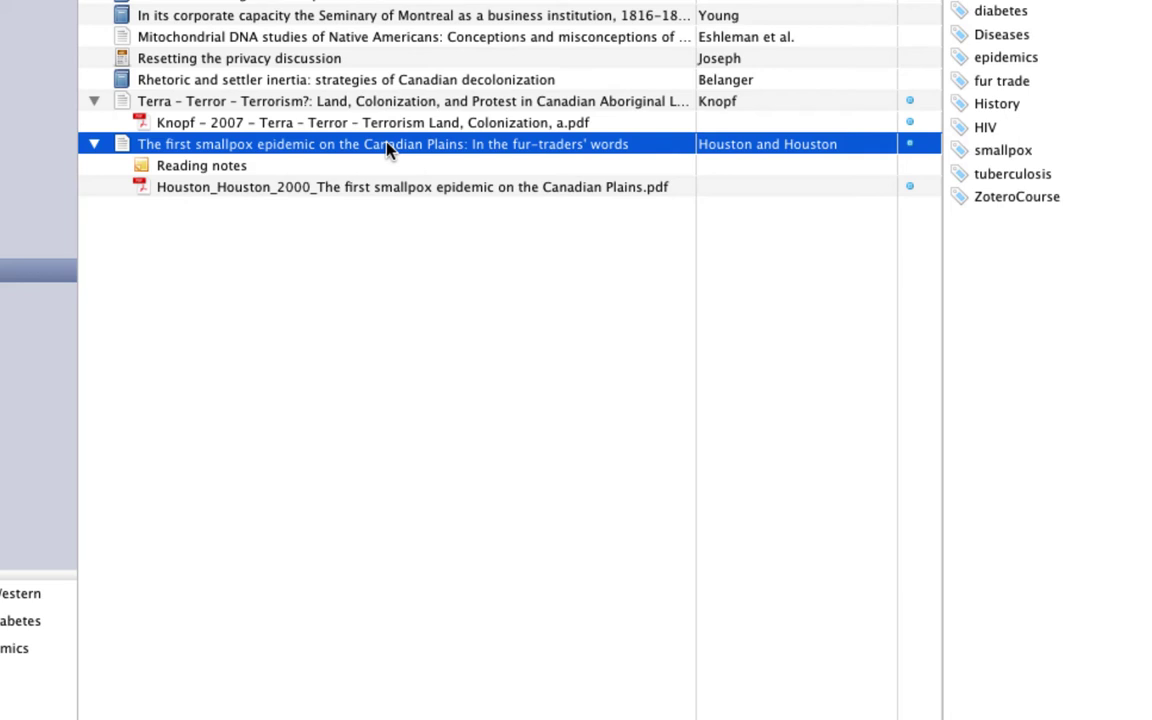
- Highlight the smallpox article's 'Physicians' passage and post the demo comment 'This is just a comment I've added for demo purposes'
{"action": "right_click", "coordinate": [388, 148]}
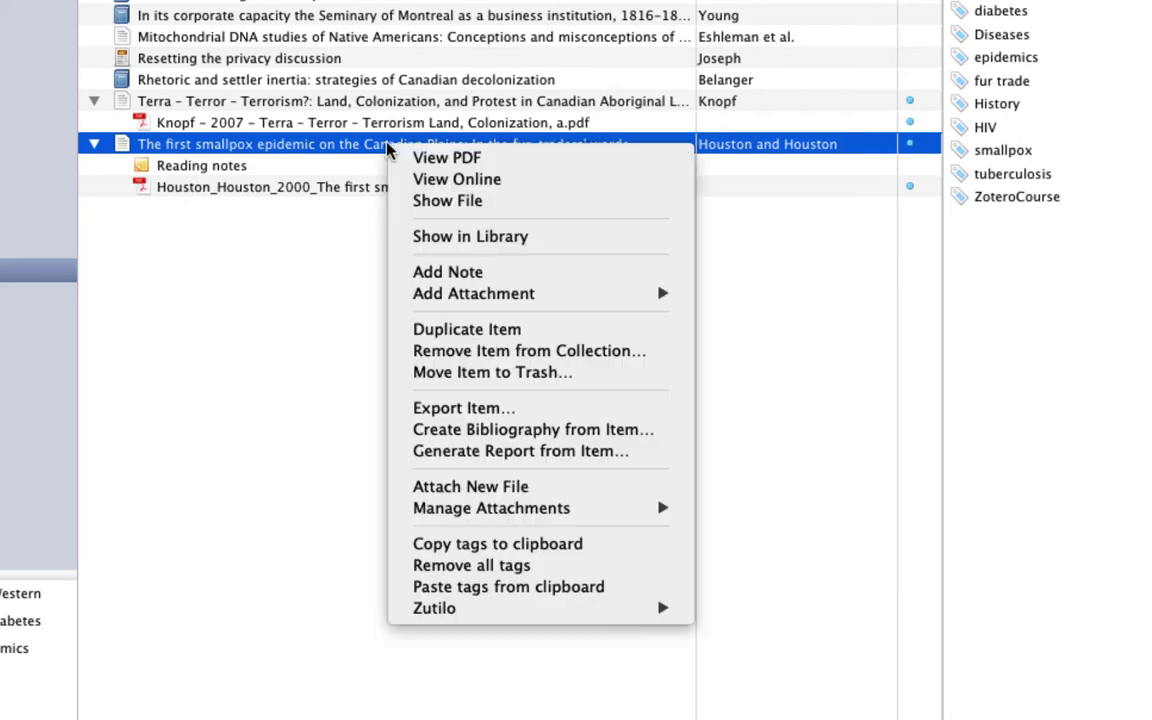
{"action": "mouse_move", "coordinate": [627, 506]}
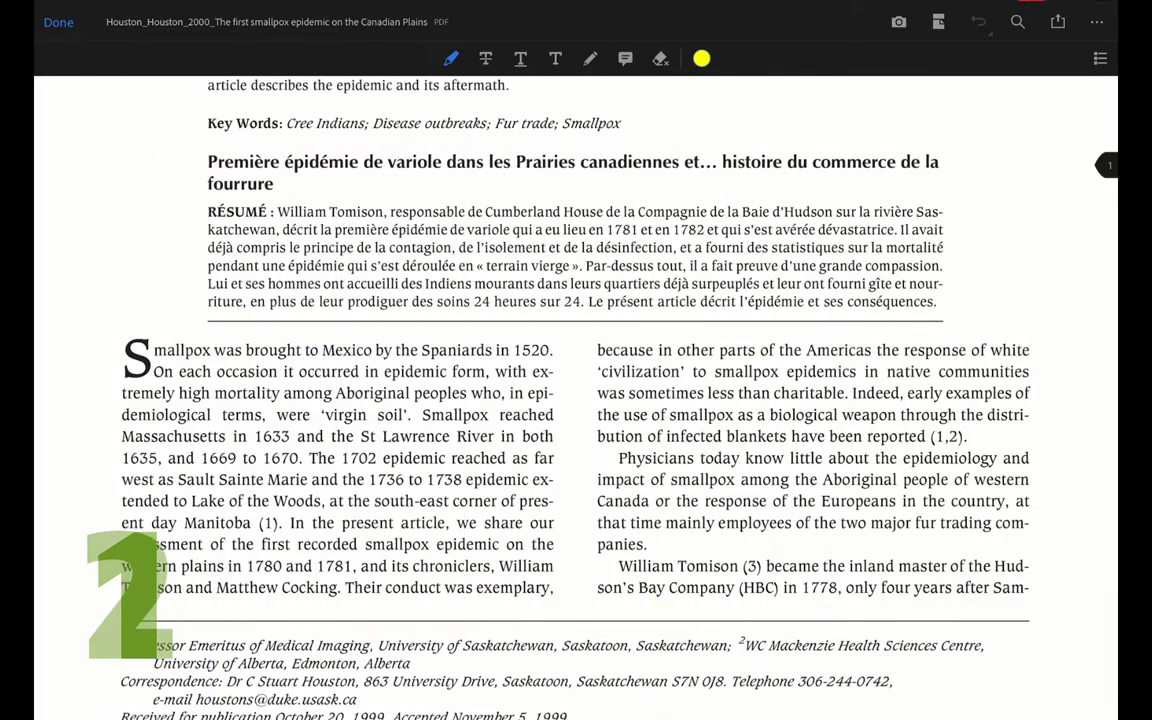
{"action": "mouse_move", "coordinate": [598, 458]}
{"action": "left_mouse_down"}
{"action": "mouse_move", "coordinate": [625, 458]}
{"action": "mouse_move", "coordinate": [679, 522]}
{"action": "mouse_move", "coordinate": [648, 544]}
{"action": "left_mouse_up"}
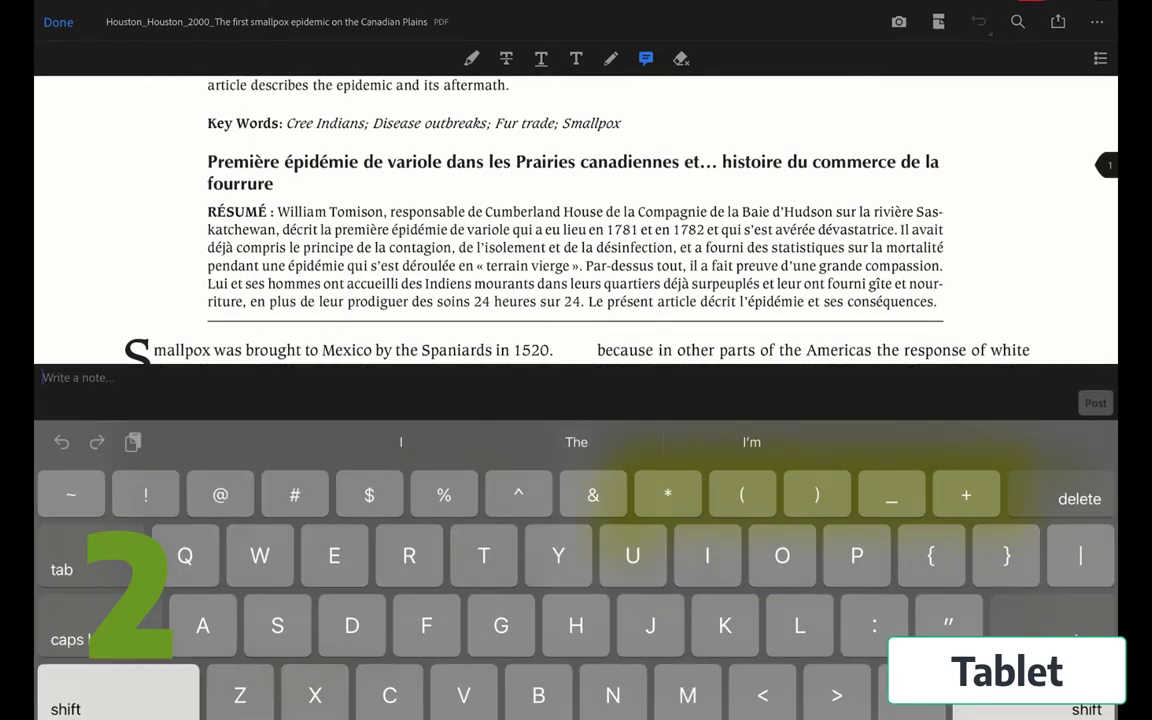
{"action": "type", "text": "This is just a comment I've added for demo purposes"}
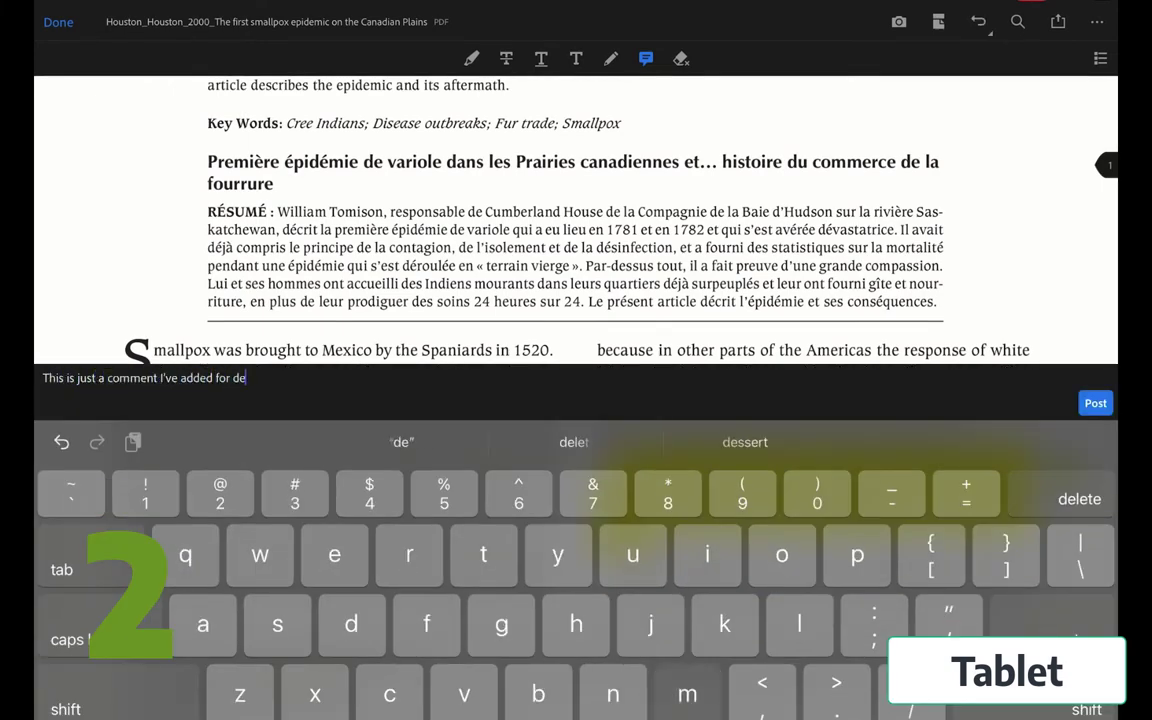
{"action": "left_click", "coordinate": [1095, 403]}
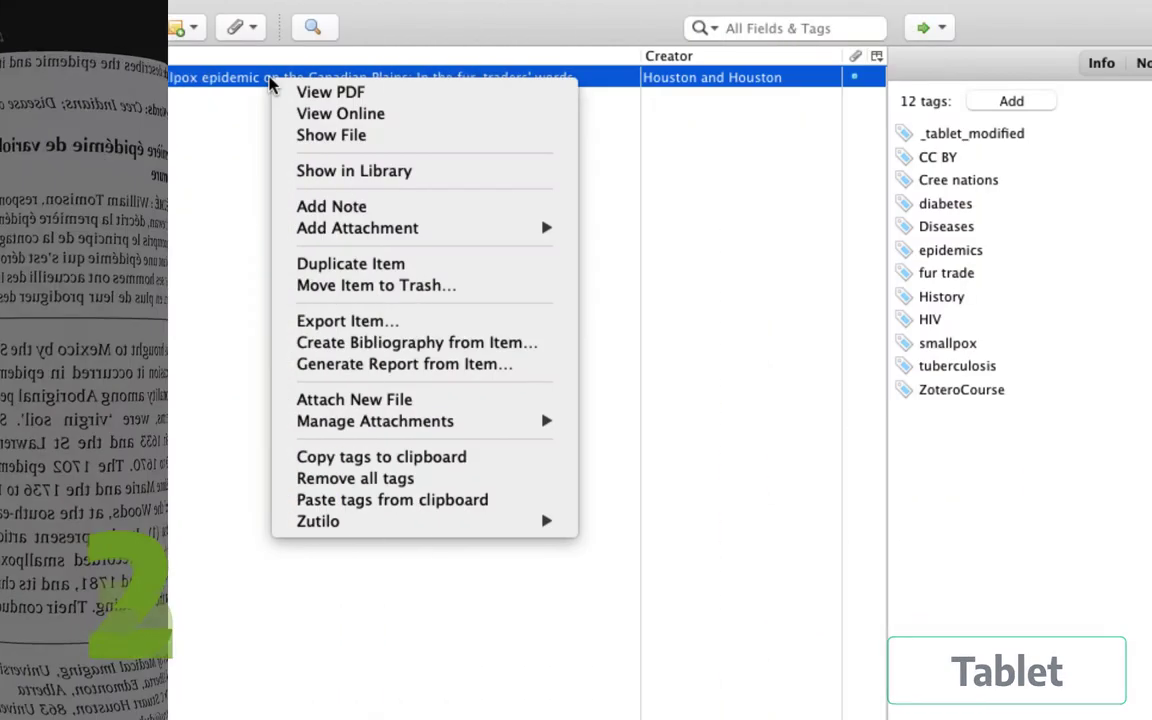
{"action": "mouse_move", "coordinate": [560, 426]}
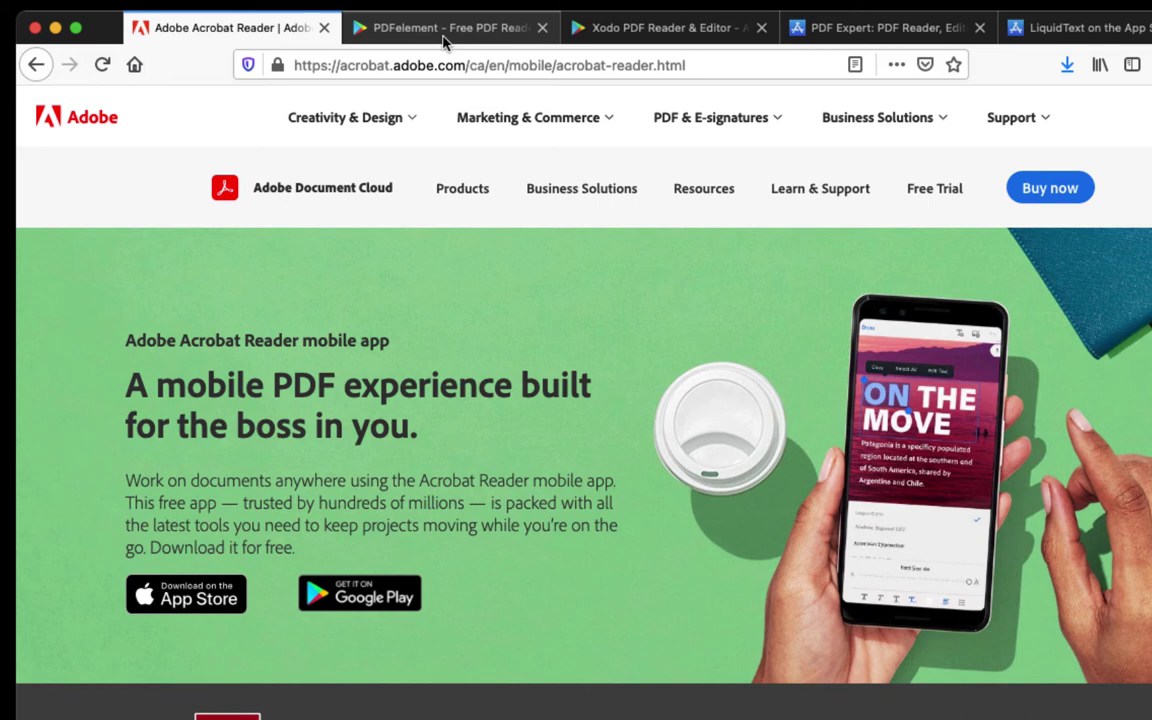
- View the PDFelement, Xodo and PDF Expert app pages in turn
{"action": "left_click", "coordinate": [445, 42]}
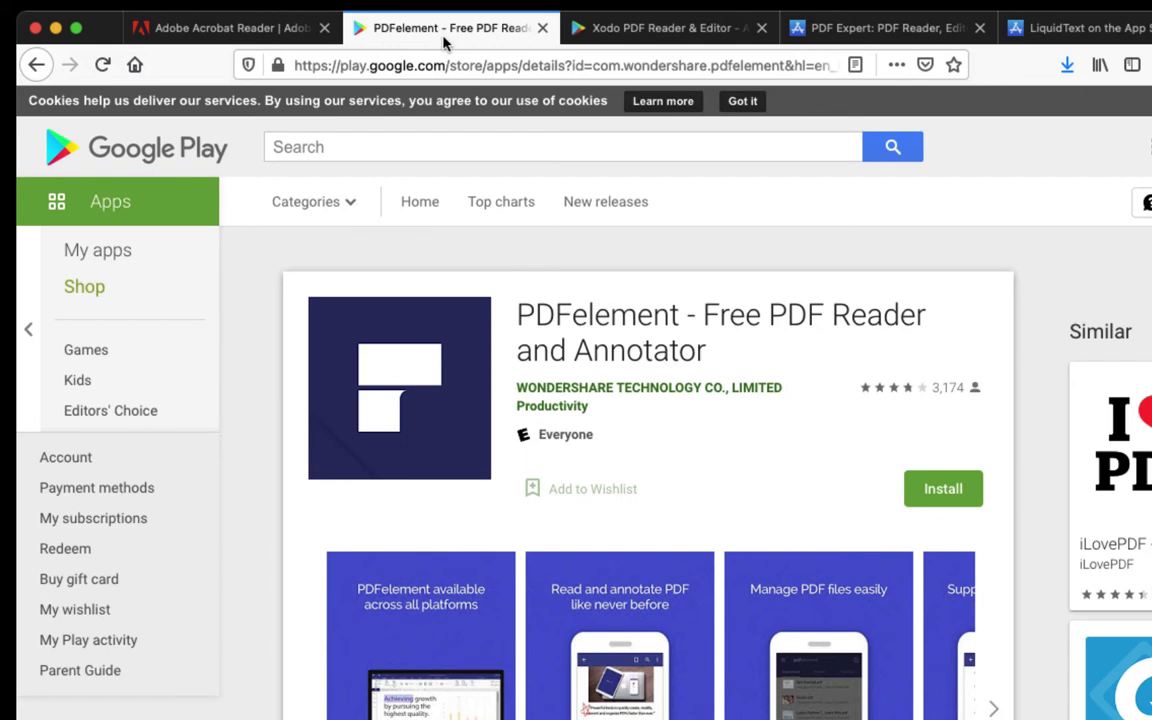
{"action": "left_click", "coordinate": [690, 32]}
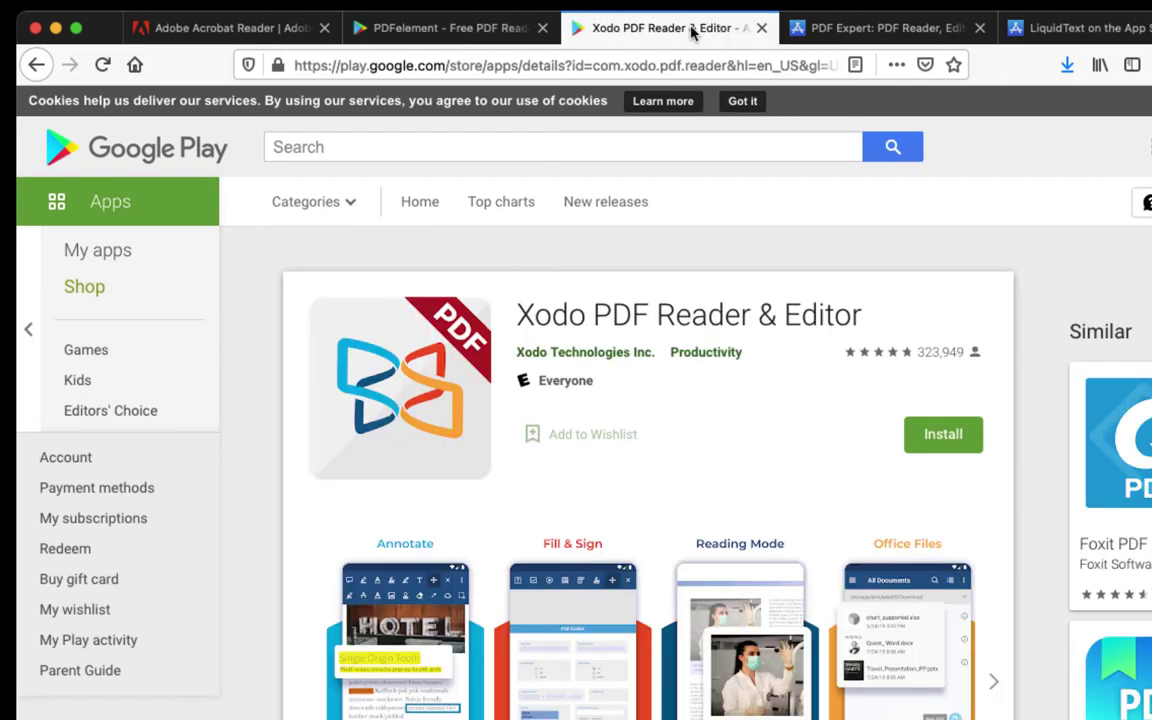
{"action": "left_click", "coordinate": [887, 31]}
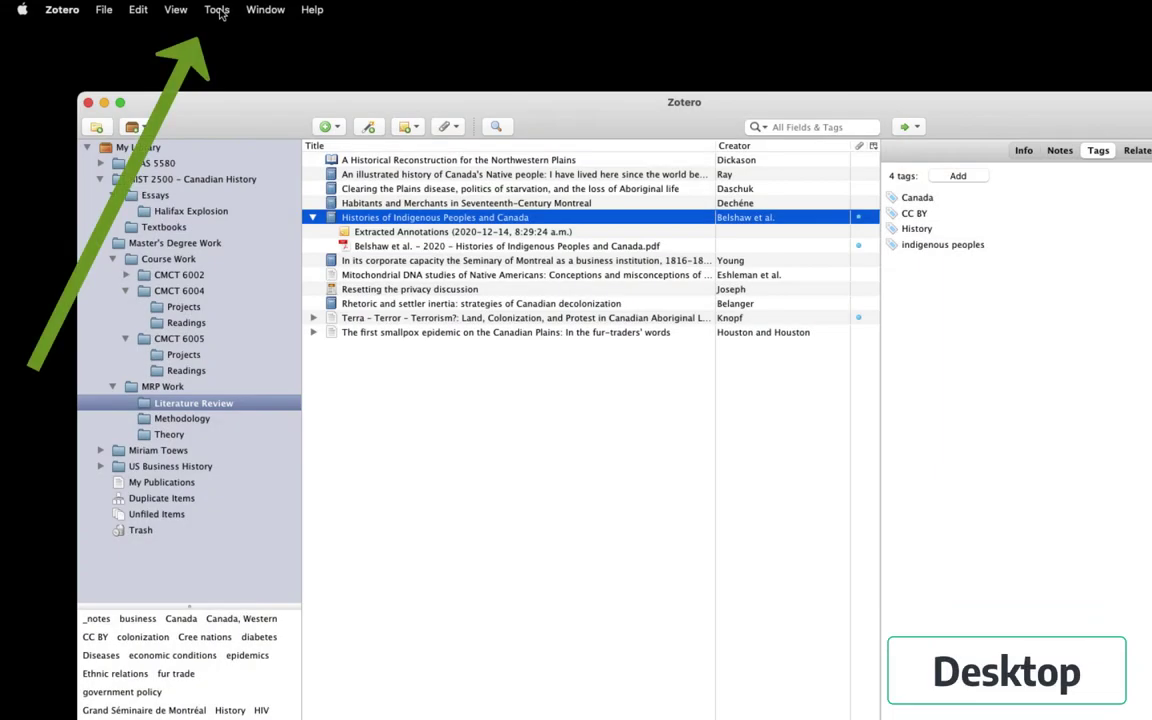
- In ZotFile's Tablet Settings, enable 'Use ZotFile to send and get files from tablet' and accept the saved searches
{"action": "left_click", "coordinate": [218, 11]}
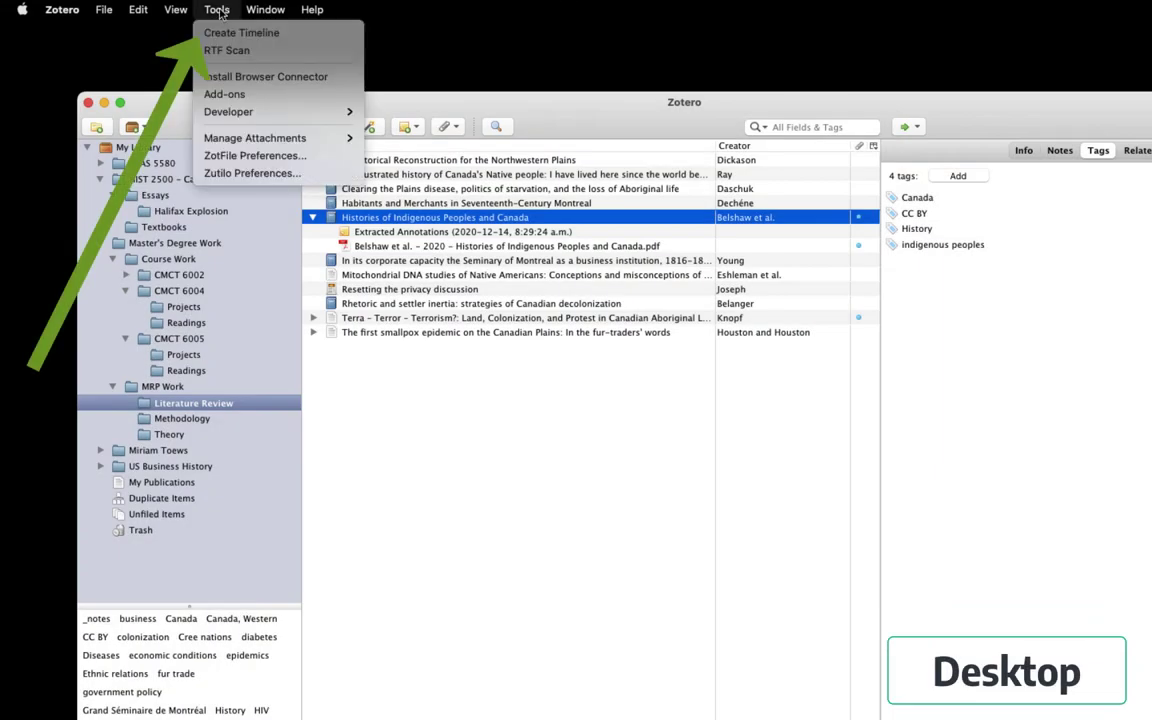
{"action": "left_click", "coordinate": [333, 163]}
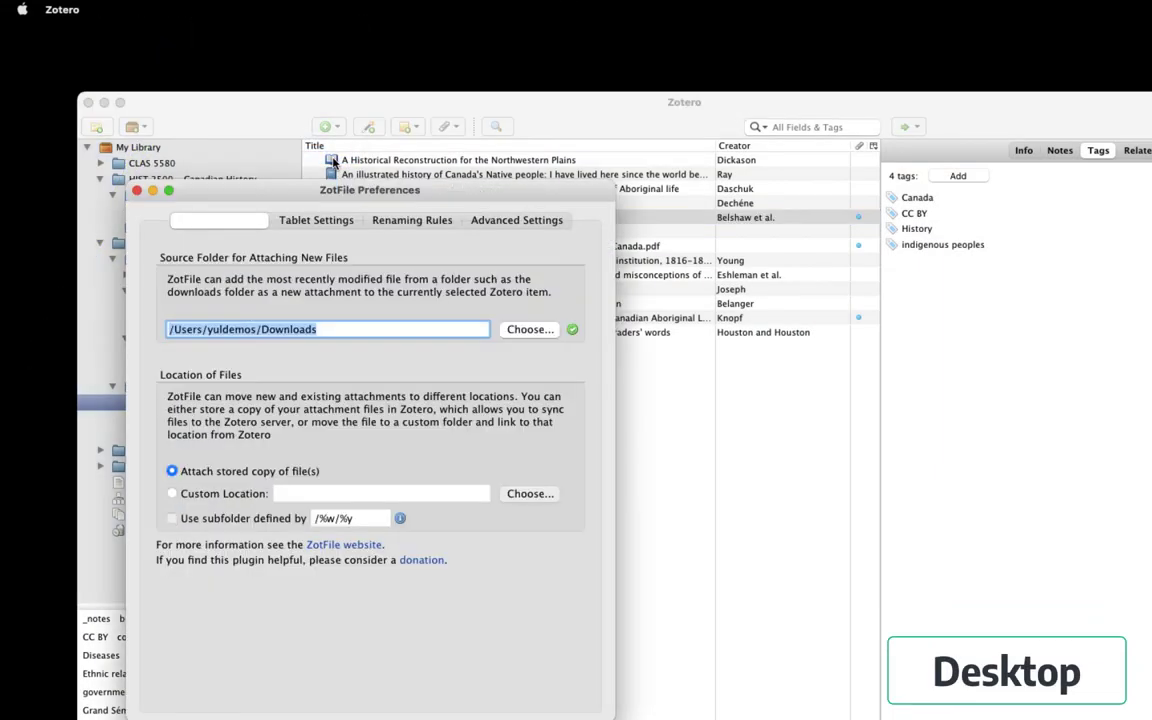
{"action": "left_click_drag", "start_coordinate": [441, 190], "coordinate": [462, 180]}
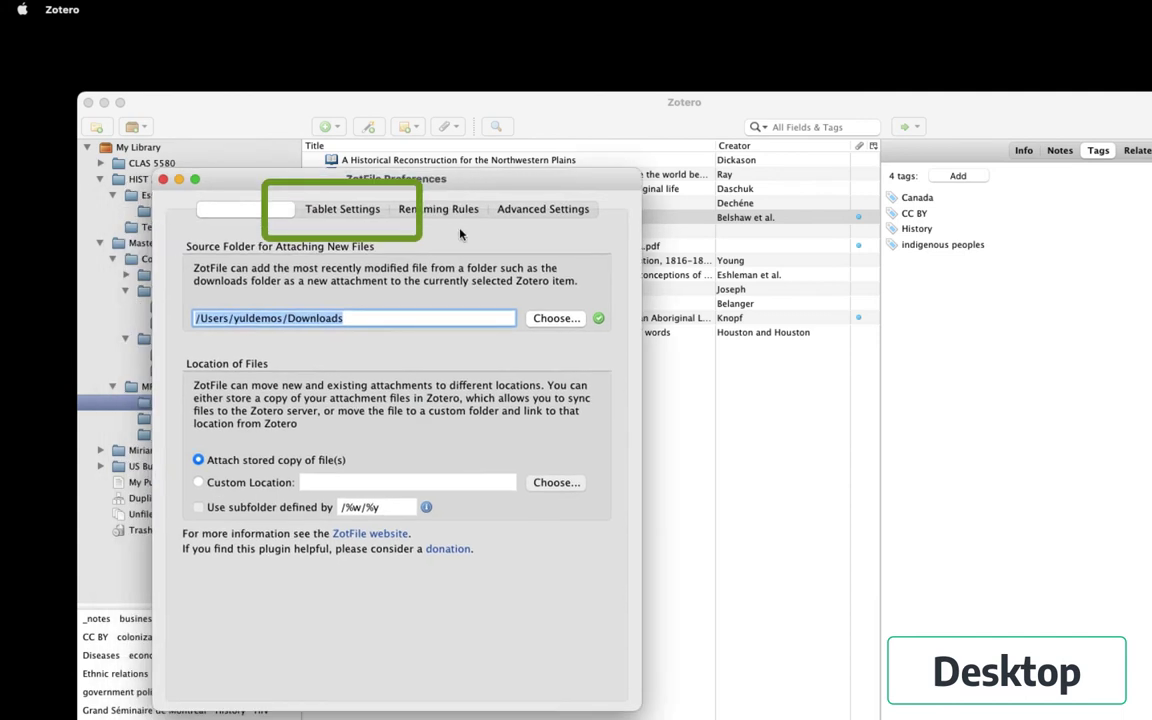
{"action": "left_click", "coordinate": [345, 209]}
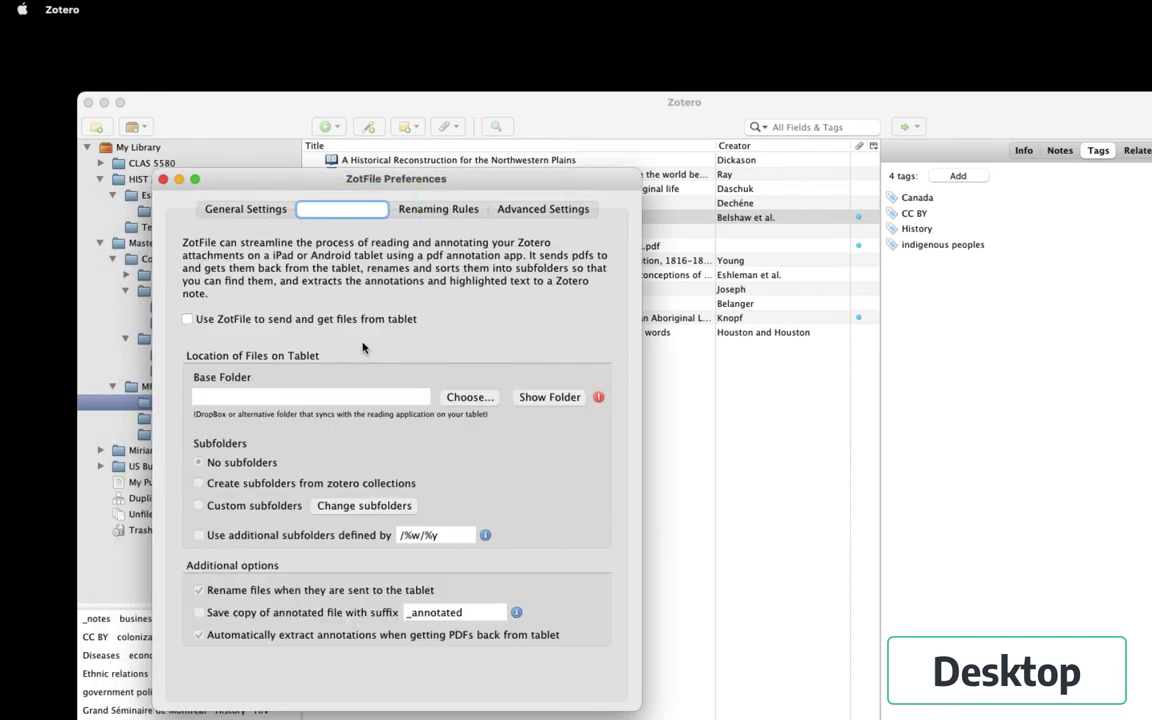
{"action": "left_click", "coordinate": [187, 319]}
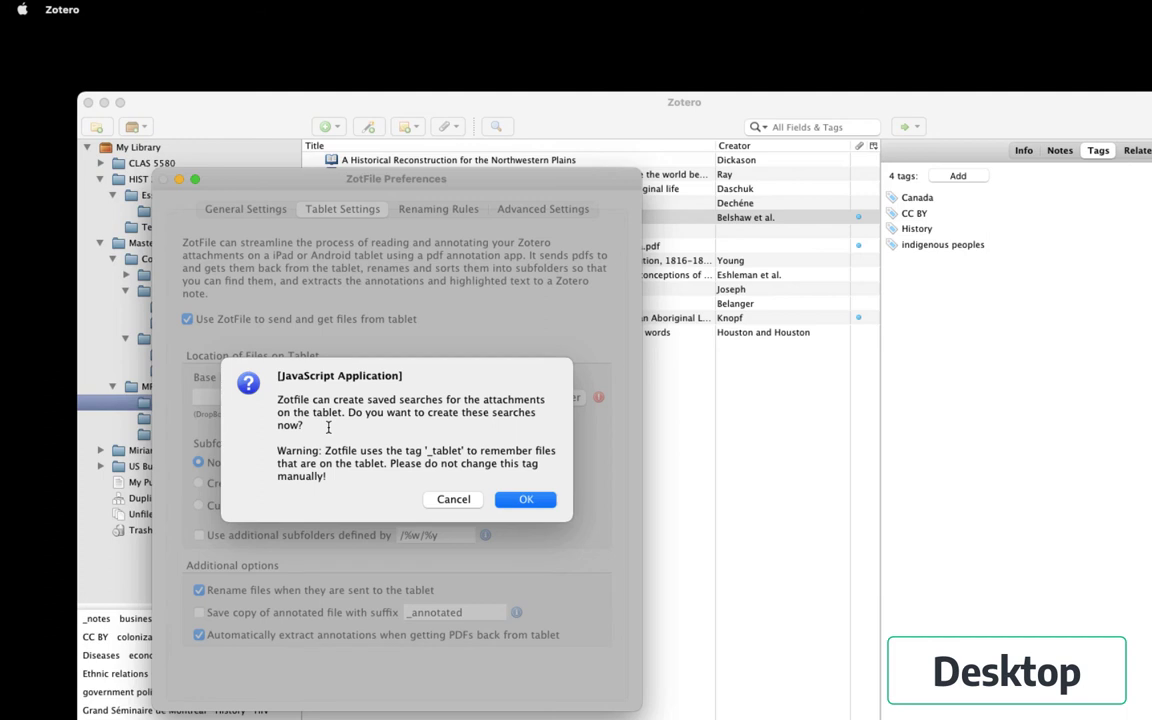
{"action": "left_click", "coordinate": [528, 499]}
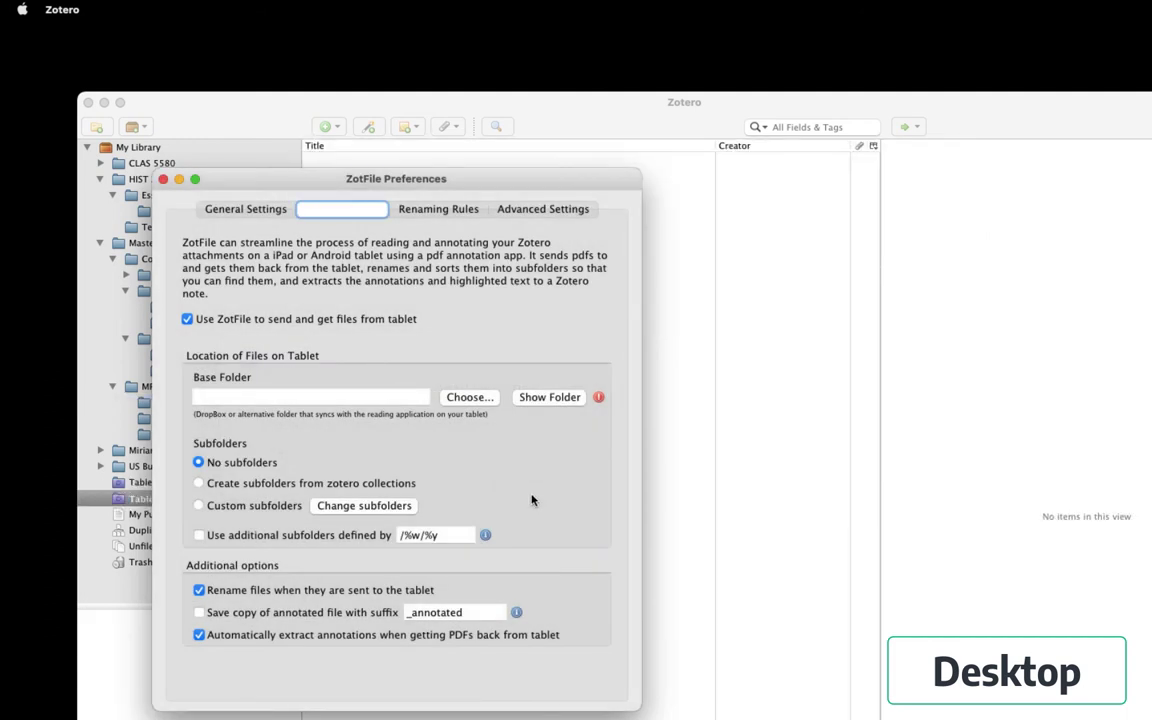
- Choose Google Drive > Zotfile as ZotFile's tablet base folder
{"action": "left_click", "coordinate": [549, 400]}
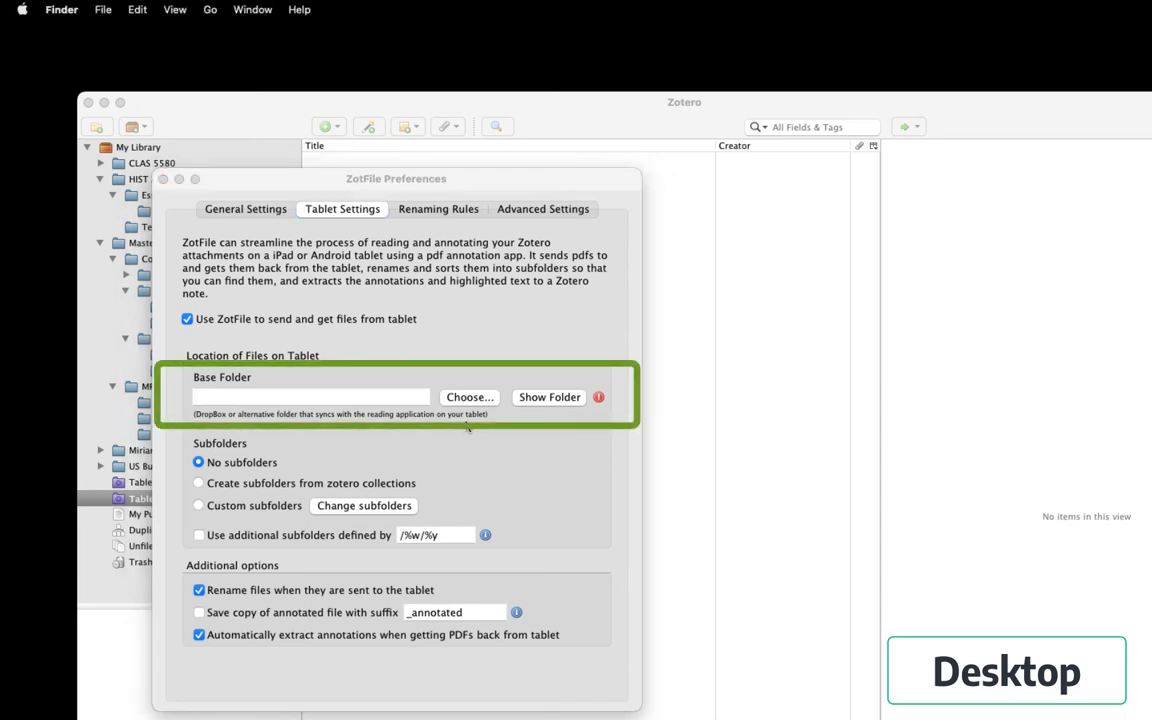
{"action": "left_click", "coordinate": [470, 397]}
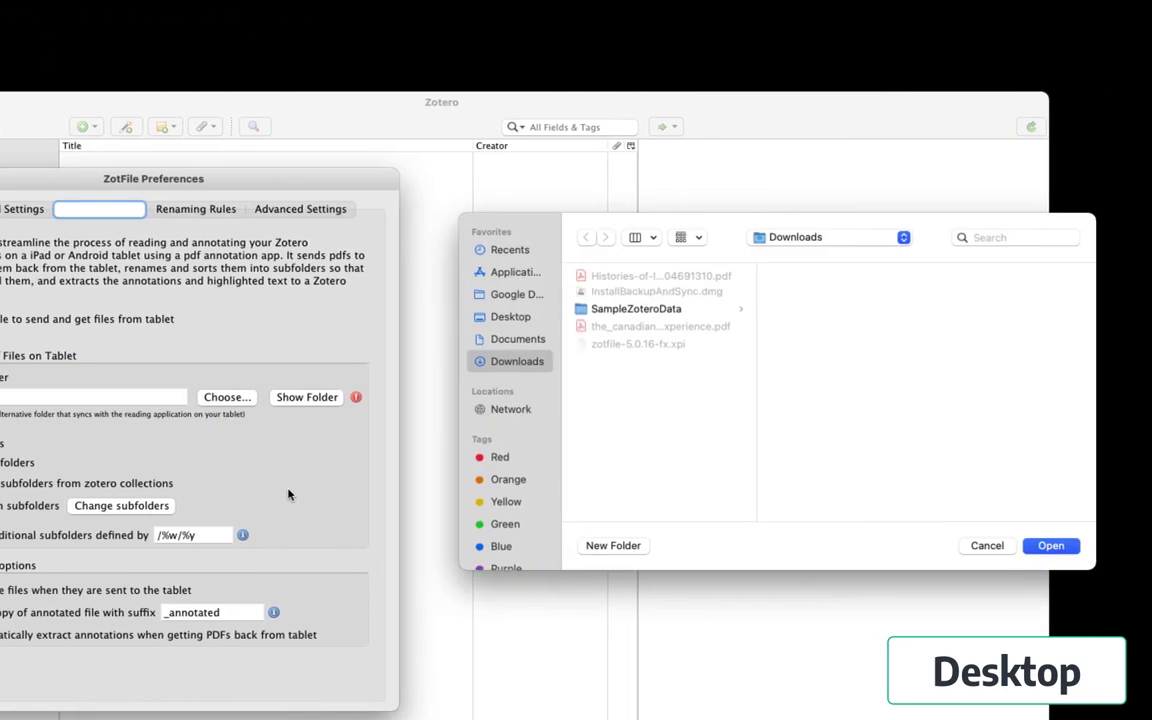
{"action": "left_click", "coordinate": [505, 294]}
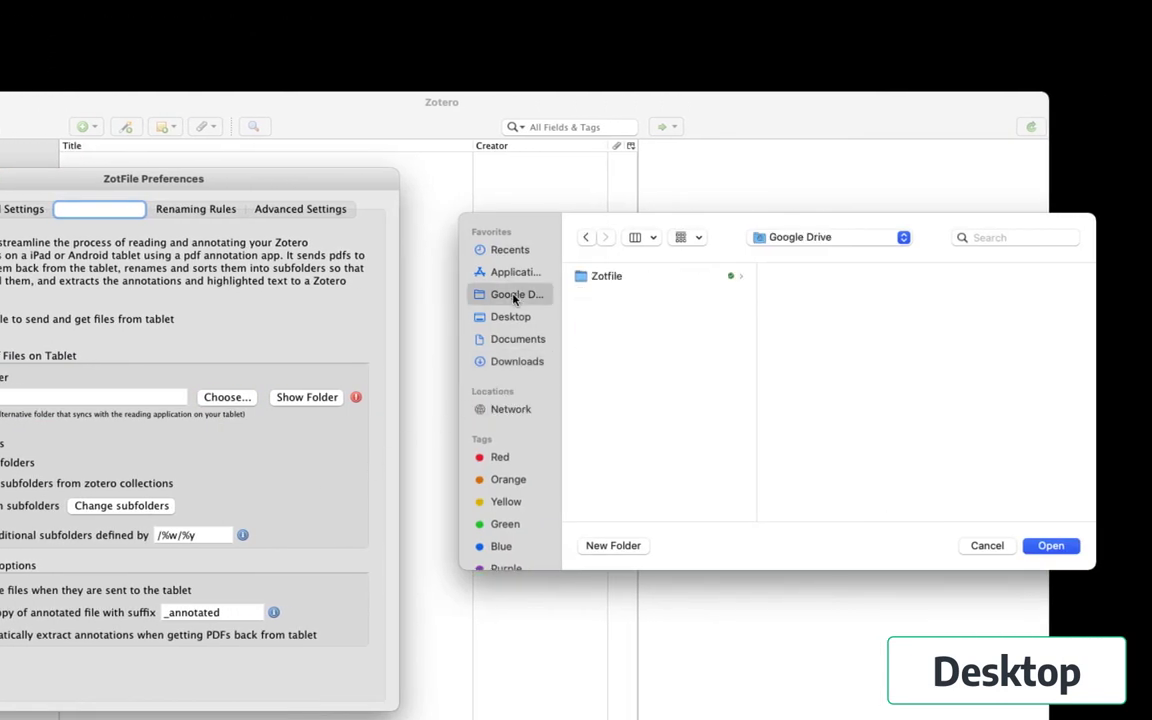
{"action": "left_click", "coordinate": [601, 277]}
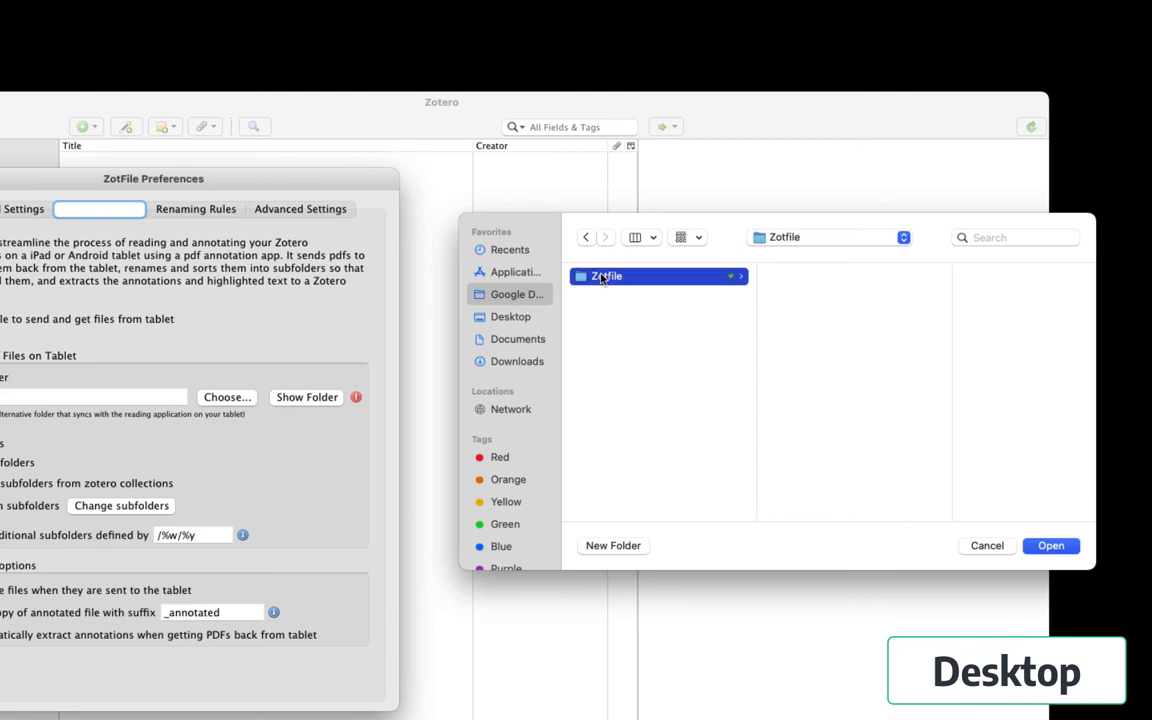
{"action": "left_click", "coordinate": [1049, 546]}
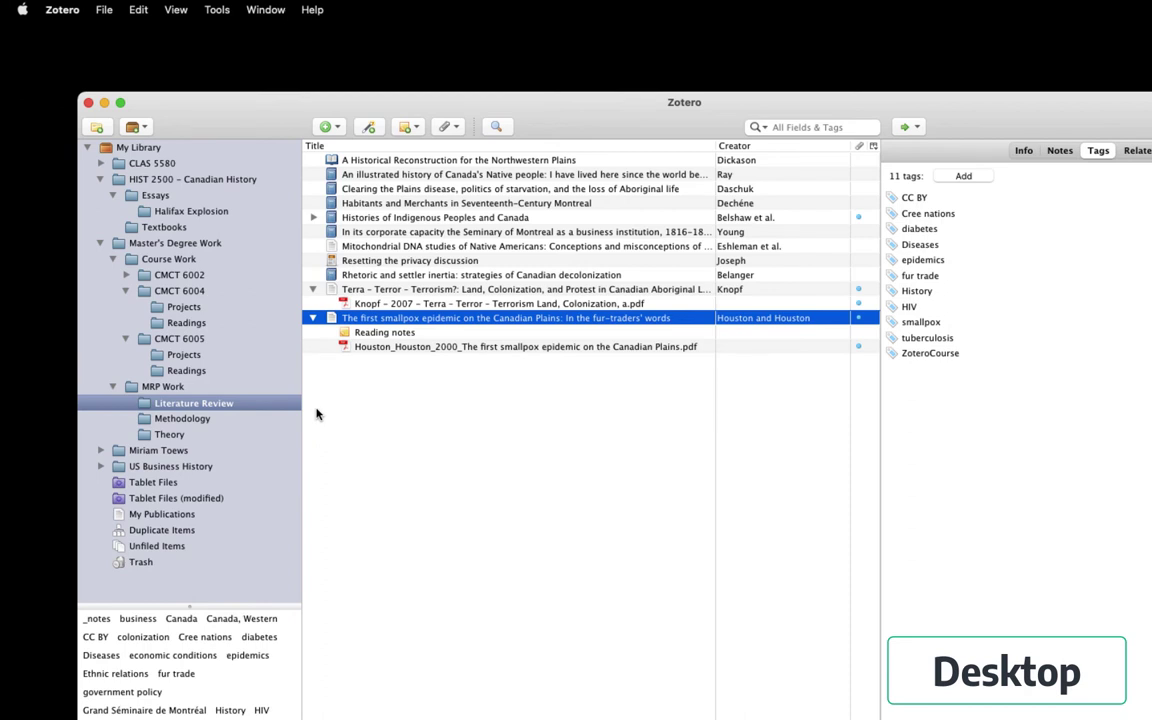
- Send the smallpox article's Houston PDF to the tablet via Manage Attachments
{"action": "right_click", "coordinate": [512, 319]}
{"action": "mouse_move", "coordinate": [669, 566]}
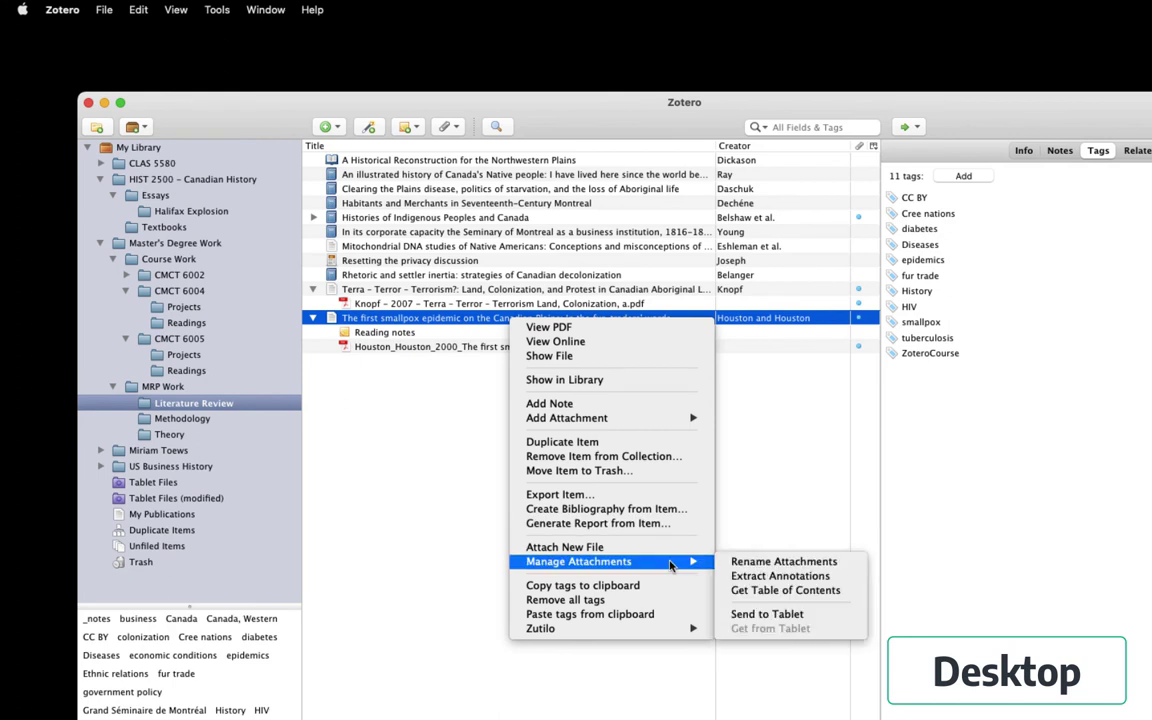
{"action": "left_click", "coordinate": [837, 616]}
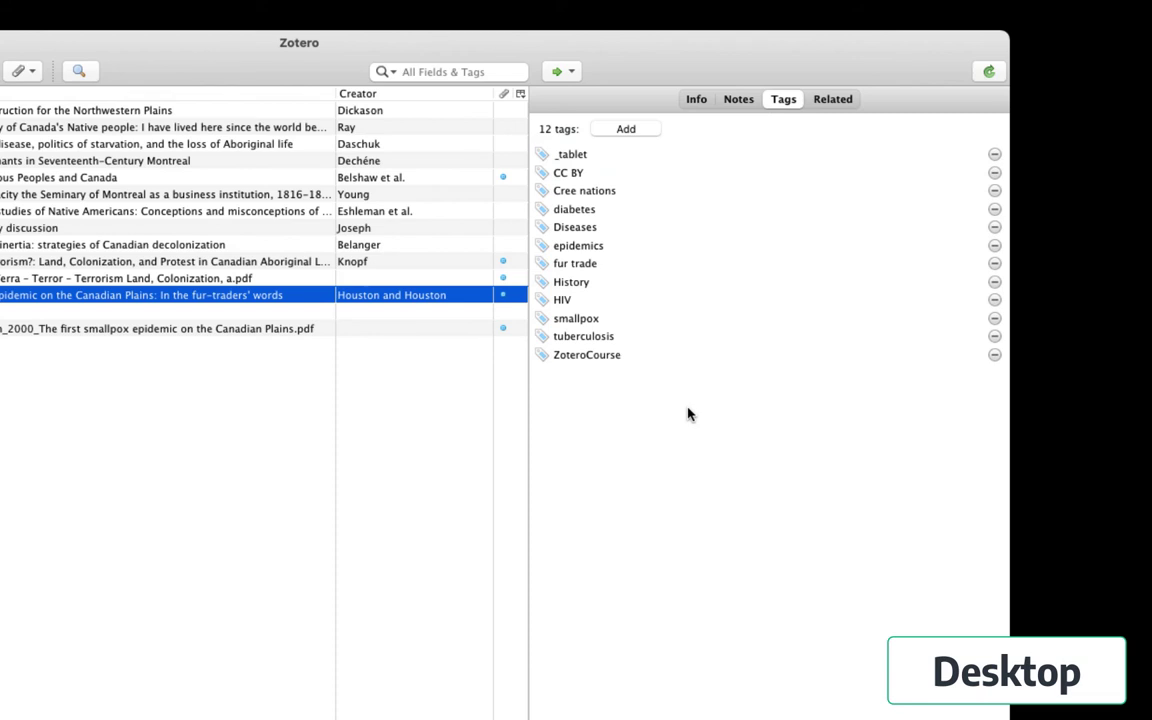
{"action": "left_click", "coordinate": [622, 157]}
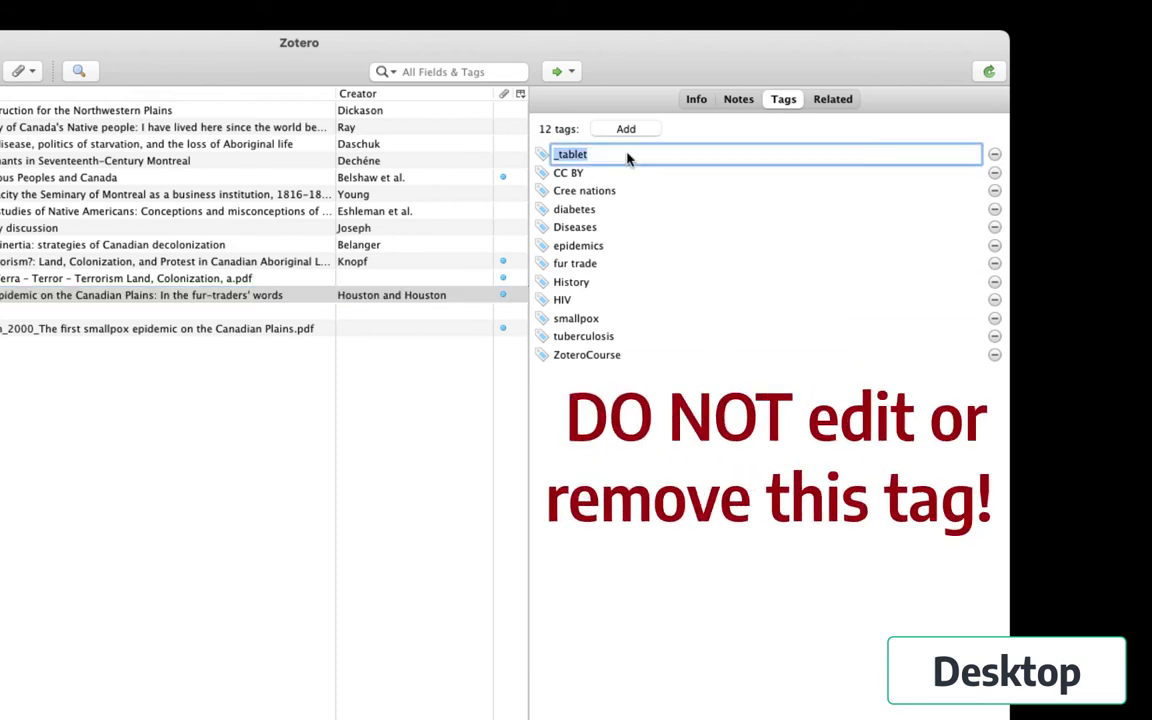
{"action": "left_click", "coordinate": [713, 133]}
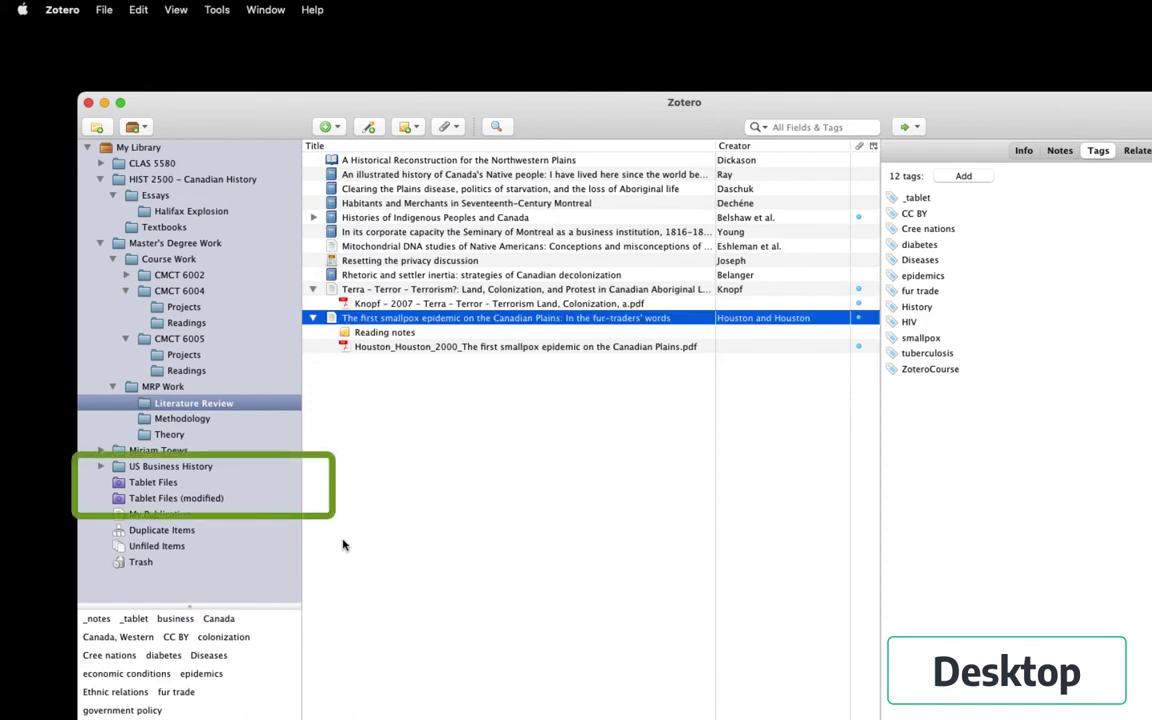
- Open the Tablet Files saved search and select the smallpox epidemic item to see its 12 tags
{"action": "left_click", "coordinate": [160, 482]}
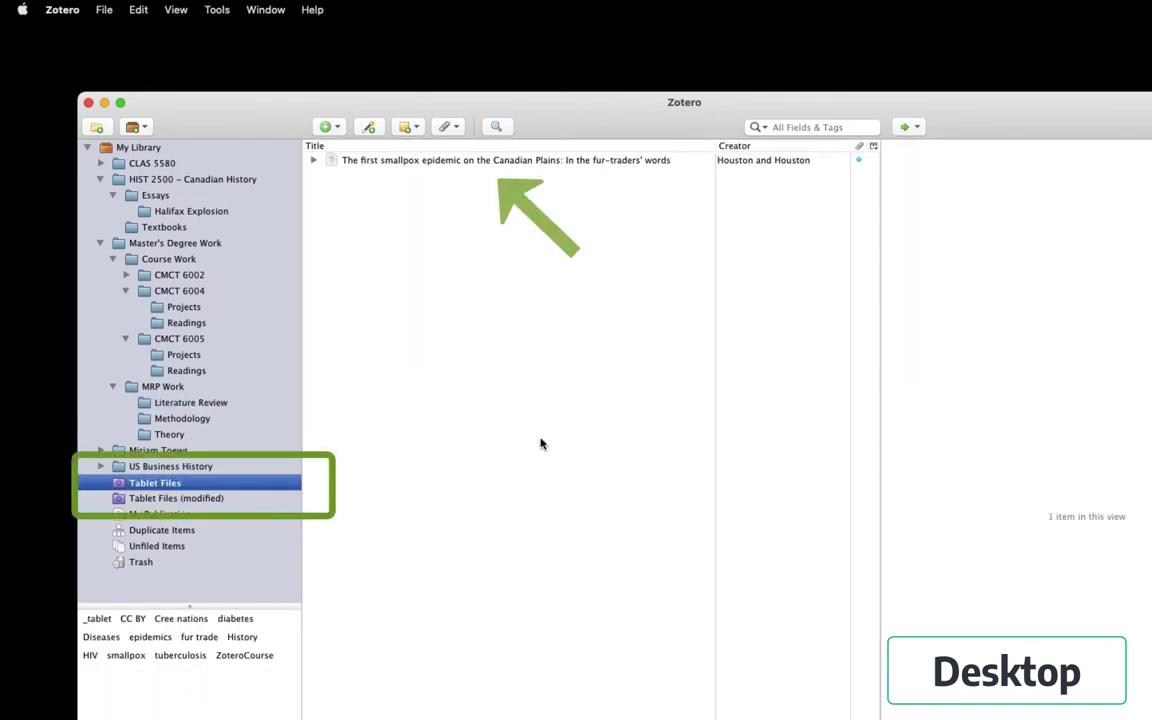
{"action": "left_click", "coordinate": [495, 161]}
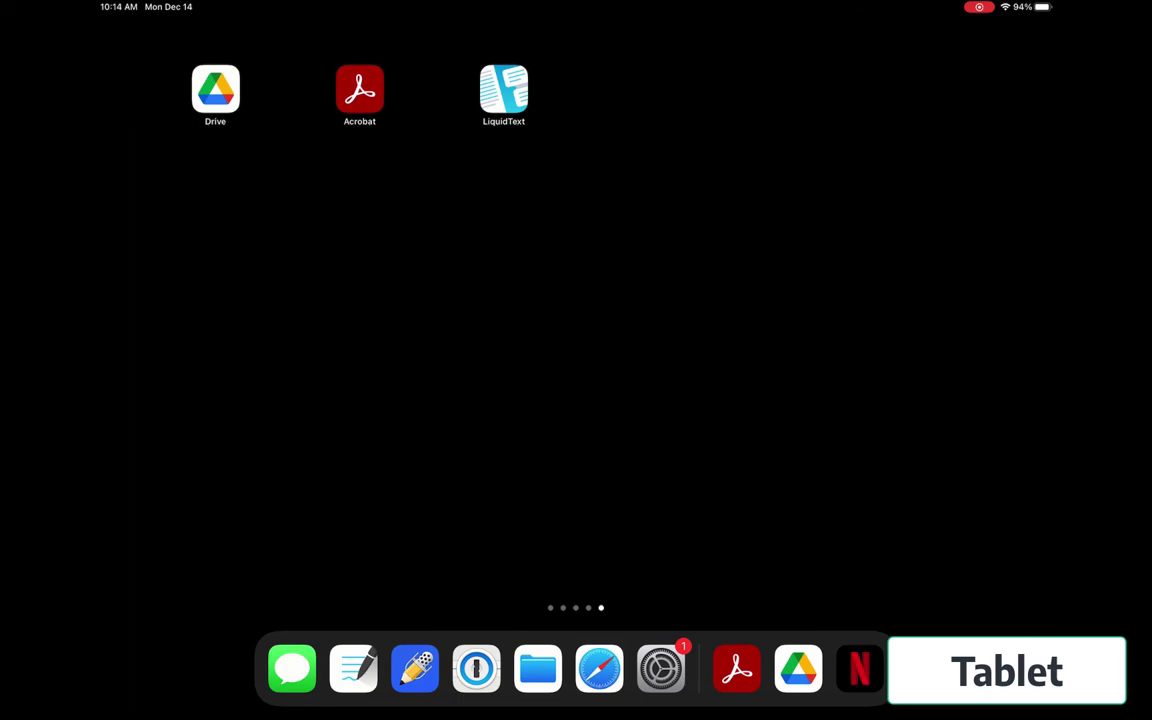
- In iPad Acrobat, open the Houston_Houston_2000 PDF from Google Drive > My Drive > Zotfile
{"action": "left_click", "coordinate": [359, 90]}
{"action": "left_click", "coordinate": [462, 702]}
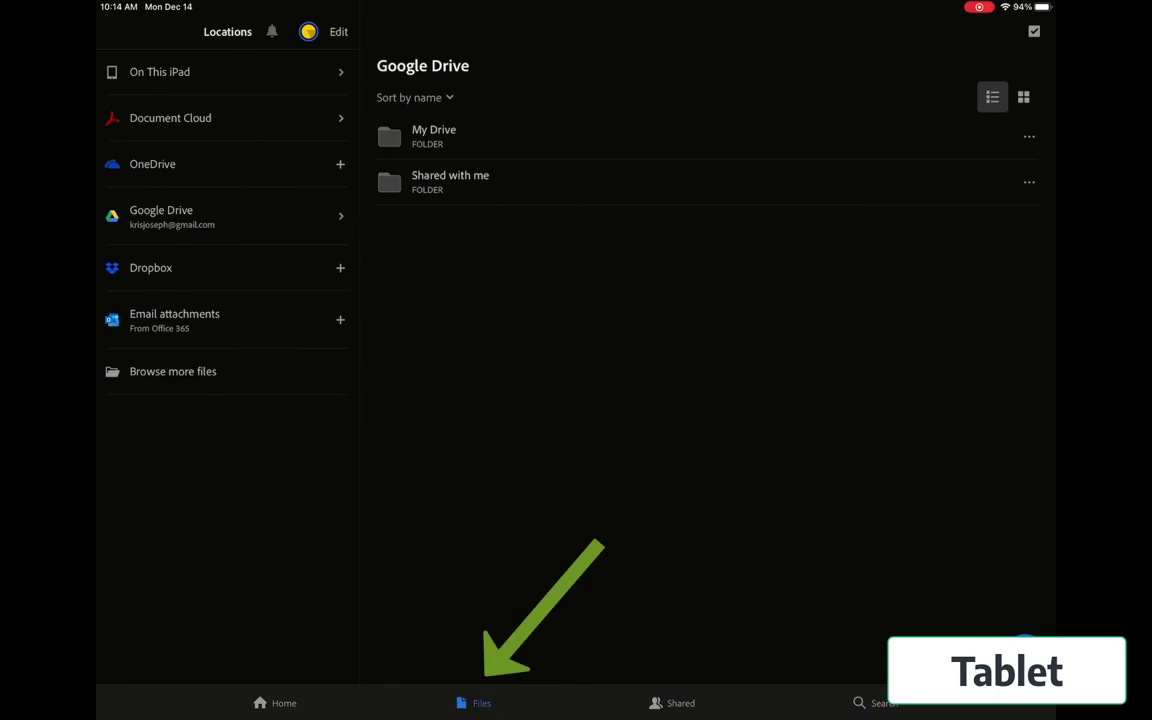
{"action": "left_click", "coordinate": [241, 216]}
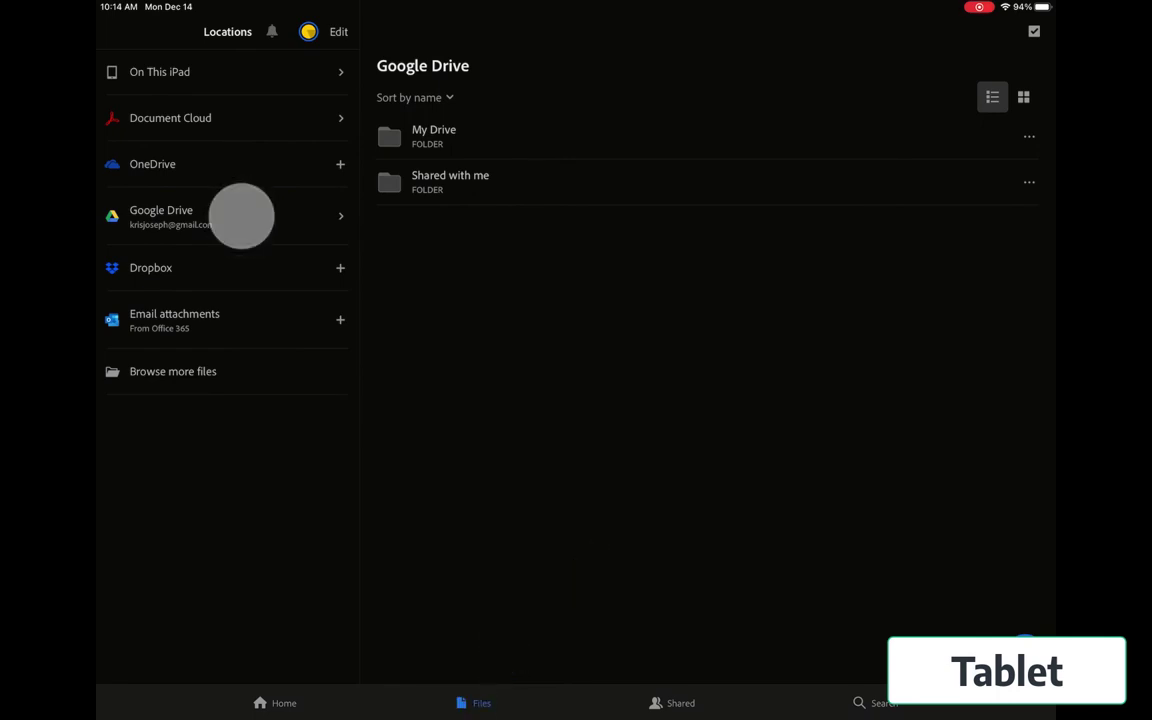
{"action": "left_click", "coordinate": [433, 135]}
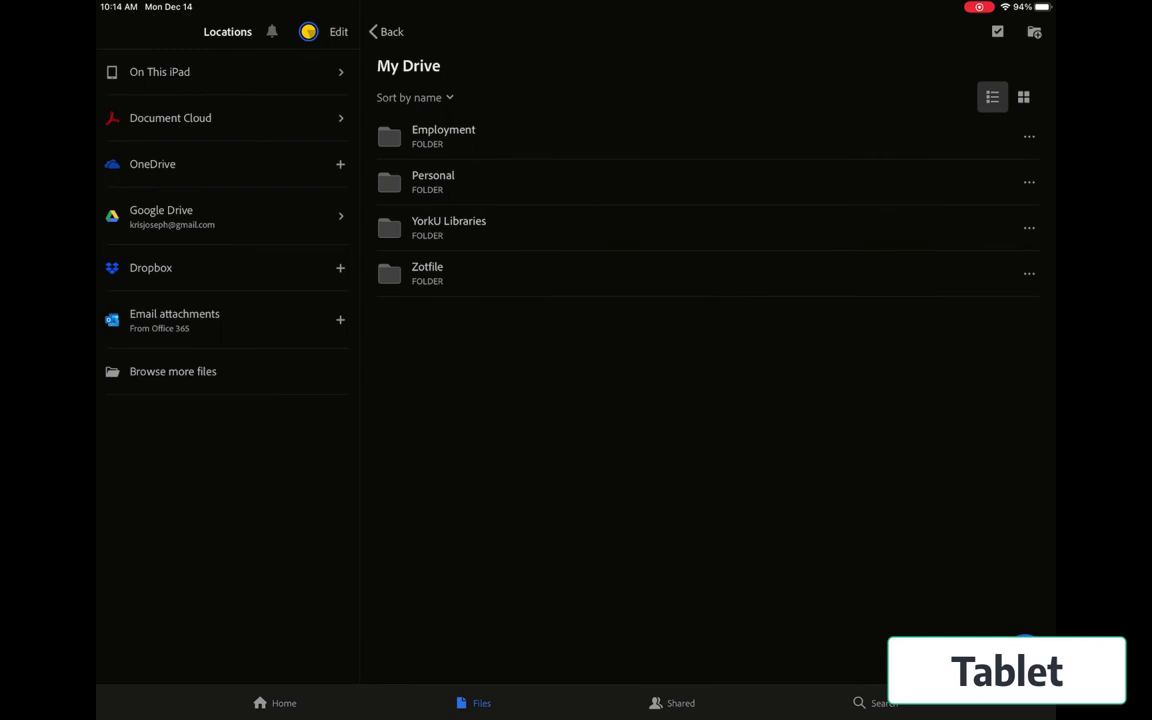
{"action": "left_click", "coordinate": [473, 270]}
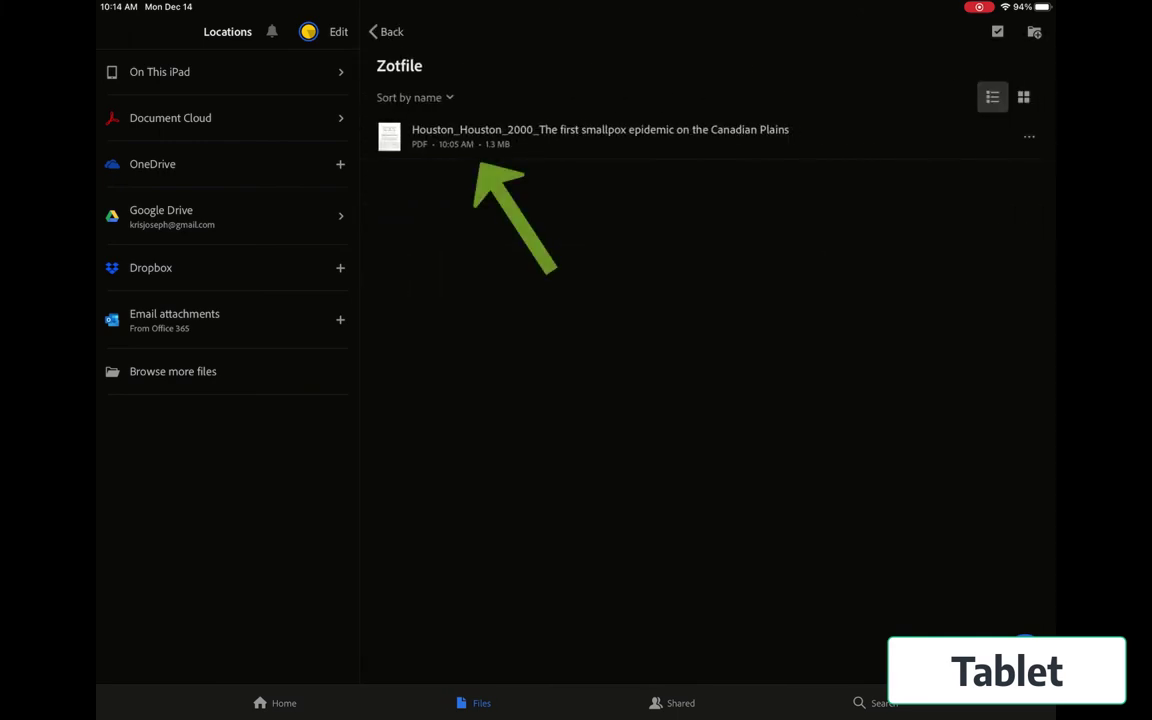
{"action": "left_click", "coordinate": [458, 140]}
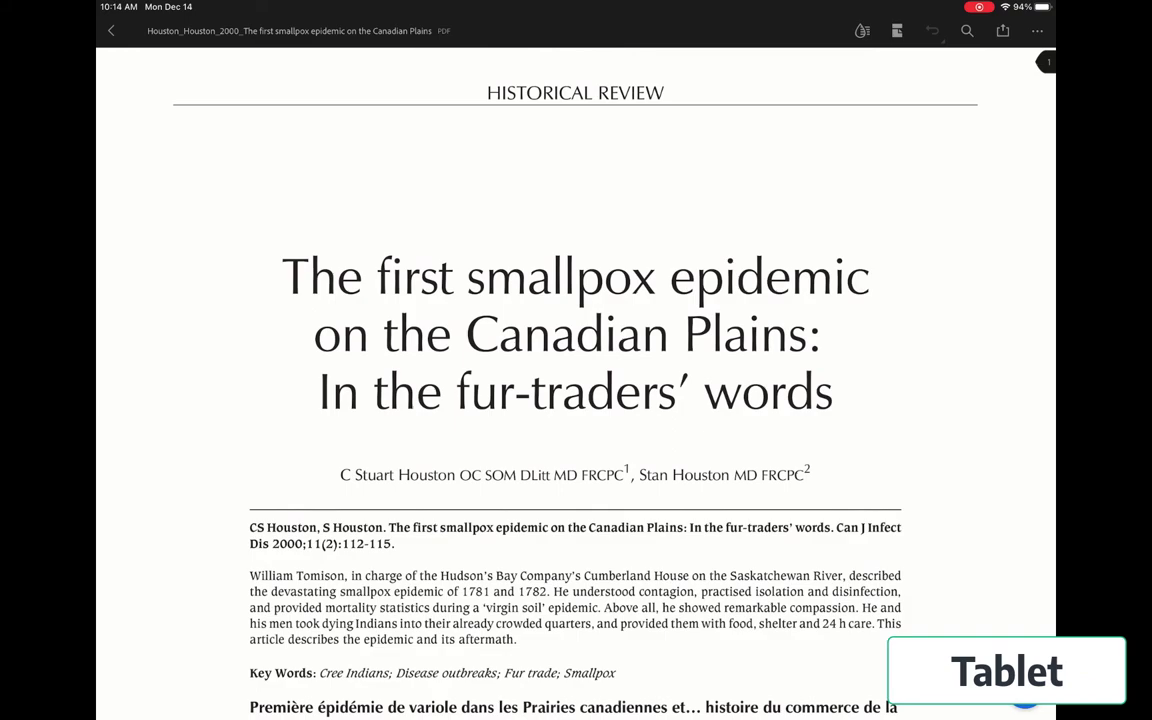
- Highlight the 'Physicians today know little…' paragraph in yellow
{"action": "left_click", "coordinate": [1025, 705]}
{"action": "left_click", "coordinate": [966, 620]}
{"action": "scroll", "coordinate": [576, 400], "scroll_direction": "down", "scroll_amount": 5}
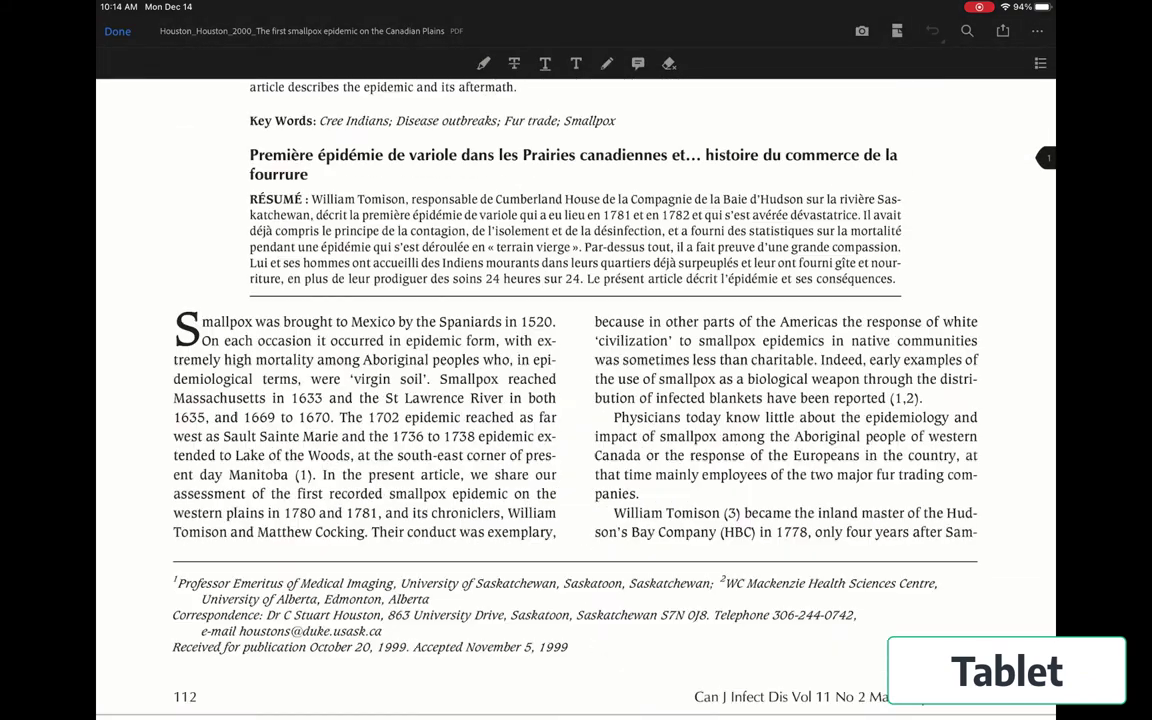
{"action": "left_click", "coordinate": [464, 62]}
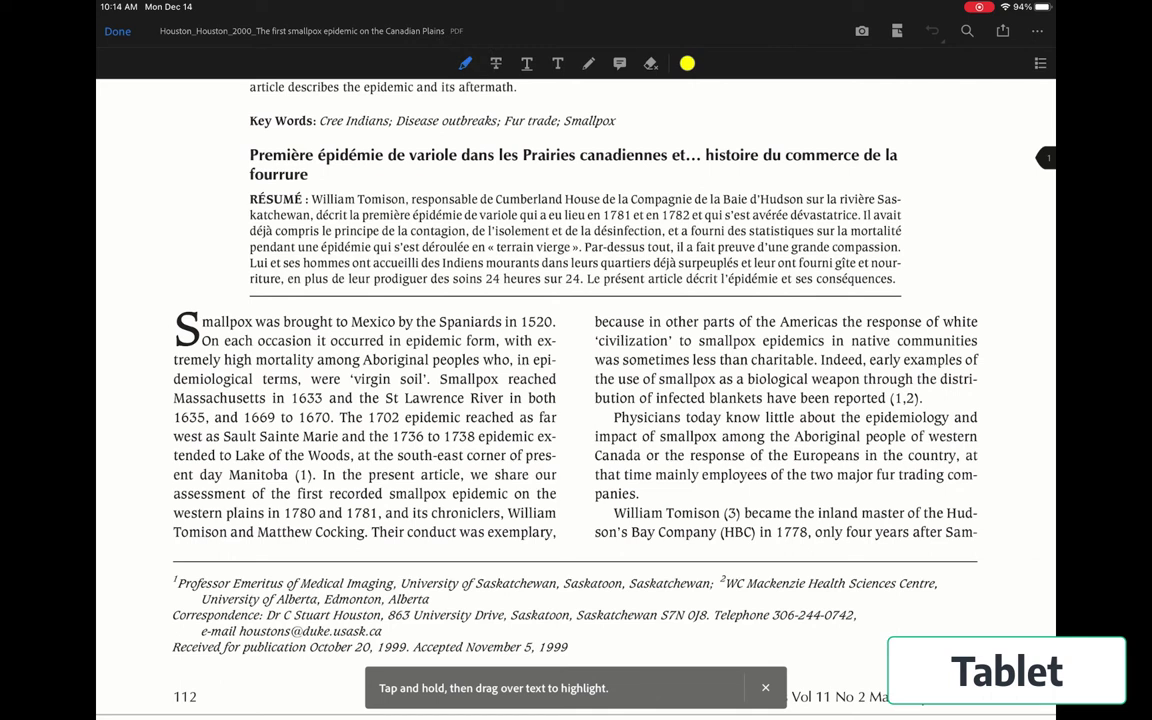
{"action": "left_click_drag", "start_coordinate": [614, 417], "coordinate": [638, 493]}
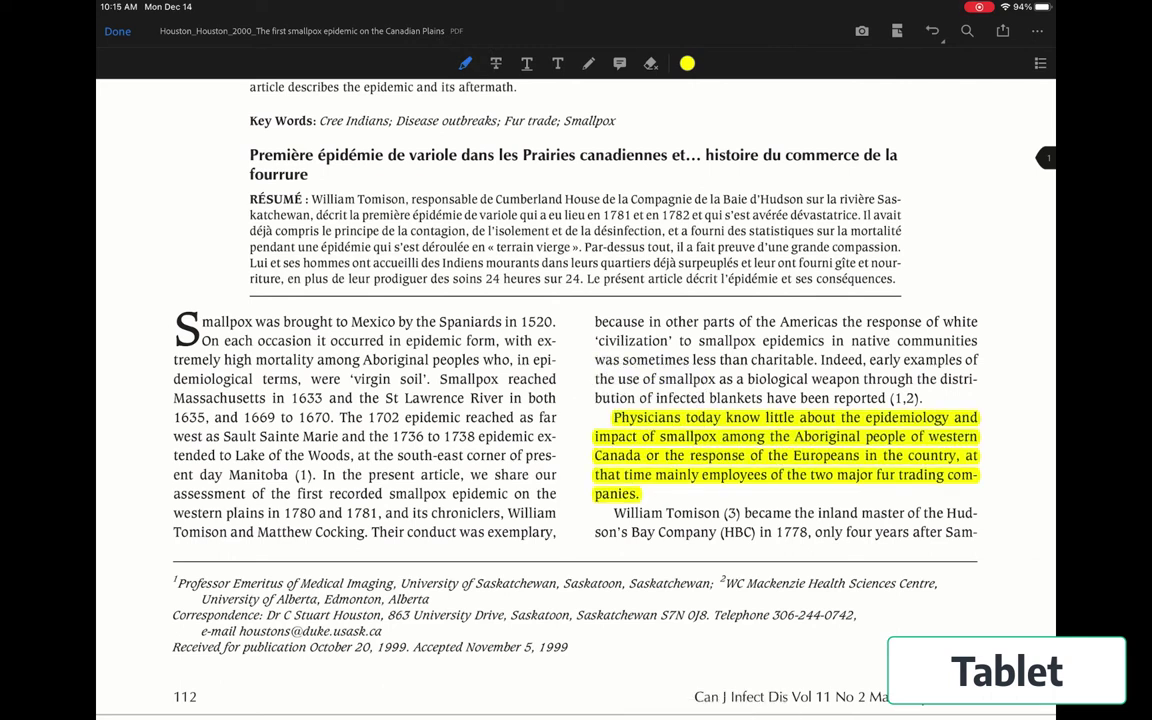
- Post a sticky-note comment beside it: 'This is just a comment I've added for demo purposes!'
{"action": "left_click", "coordinate": [619, 63]}
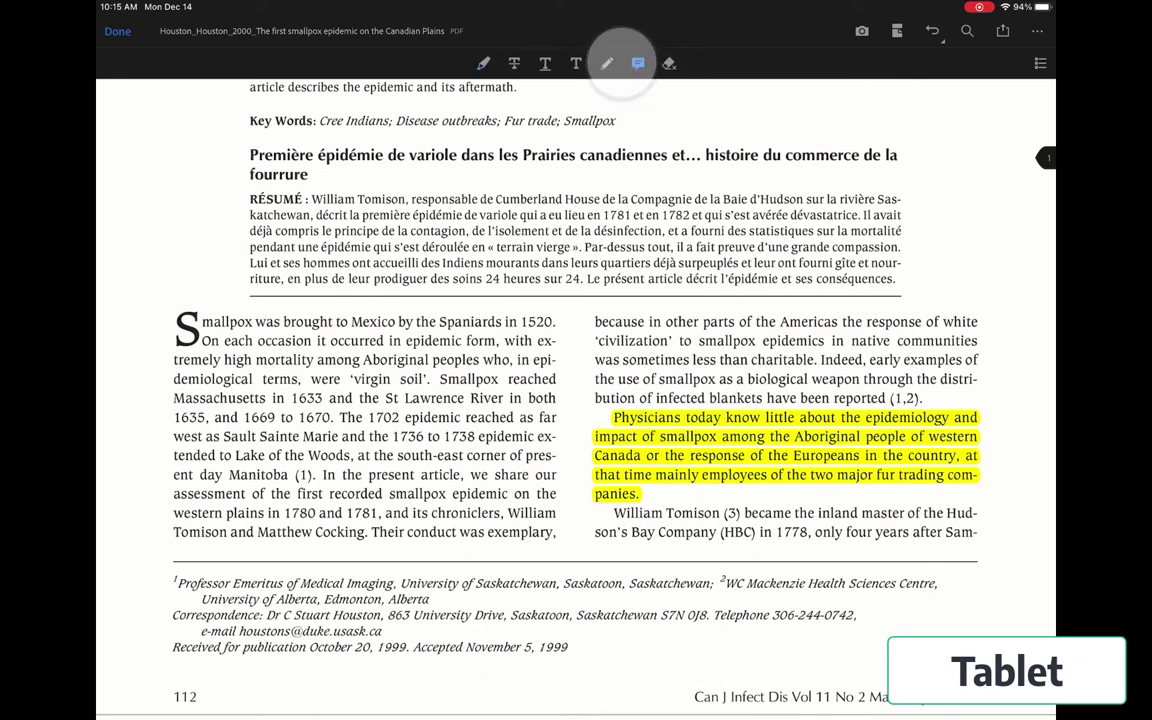
{"action": "left_click", "coordinate": [1005, 440]}
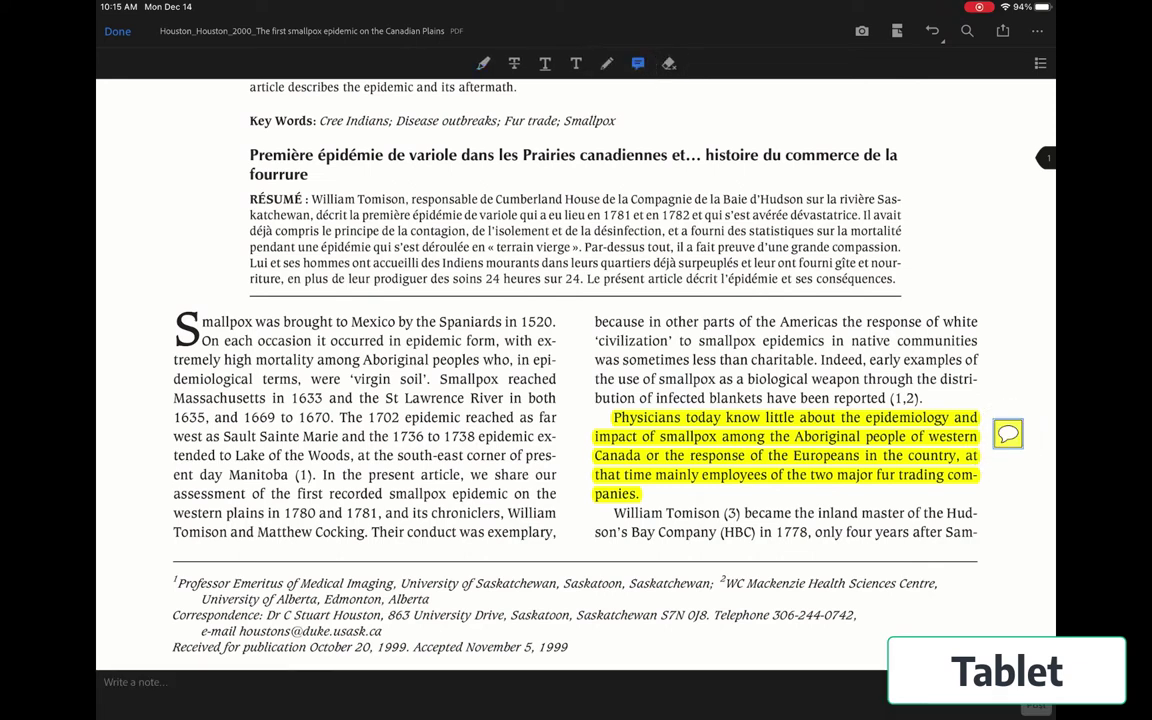
{"action": "type", "text": "This is just a comment I've added for demo purposes!"}
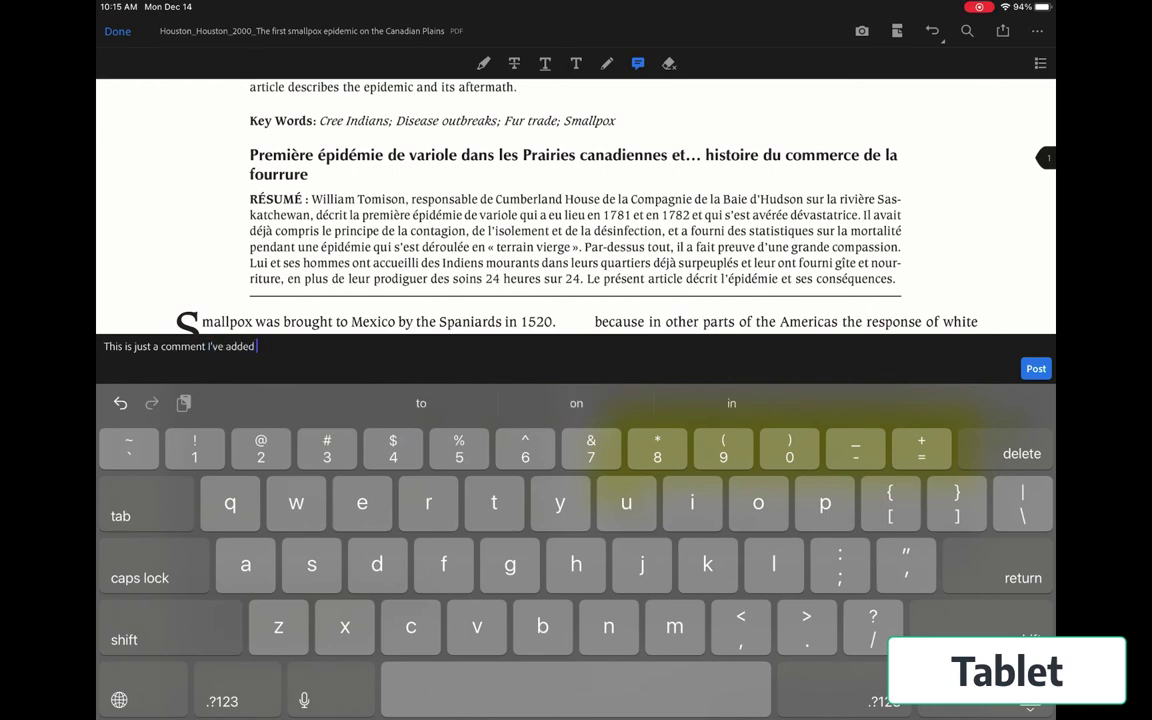
{"action": "left_click", "coordinate": [1036, 368]}
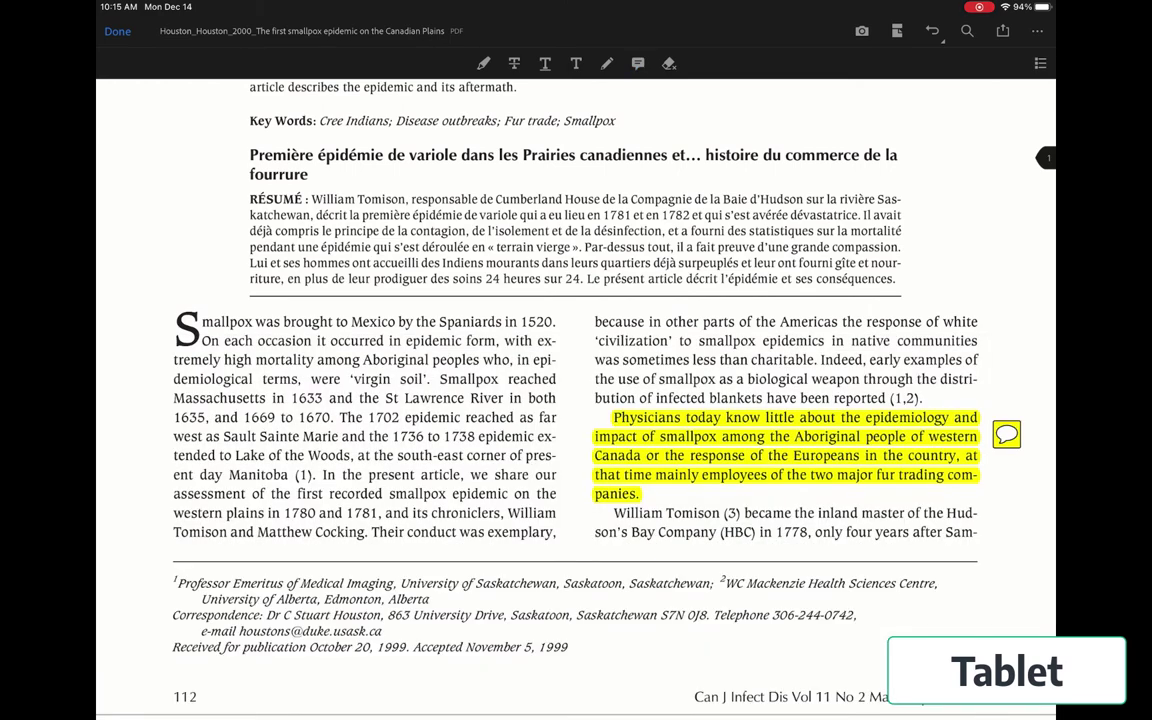
- Freehand-draw a cat face with ears and whiskers beside the French résumé
{"action": "left_click", "coordinate": [606, 63]}
{"action": "left_click_drag", "start_coordinate": [950, 196], "coordinate": [956, 190]}
{"action": "mouse_move", "coordinate": [942, 228]}
{"action": "left_mouse_down"}
{"action": "mouse_move", "coordinate": [980, 230]}
{"action": "mouse_move", "coordinate": [998, 185]}
{"action": "left_mouse_up"}
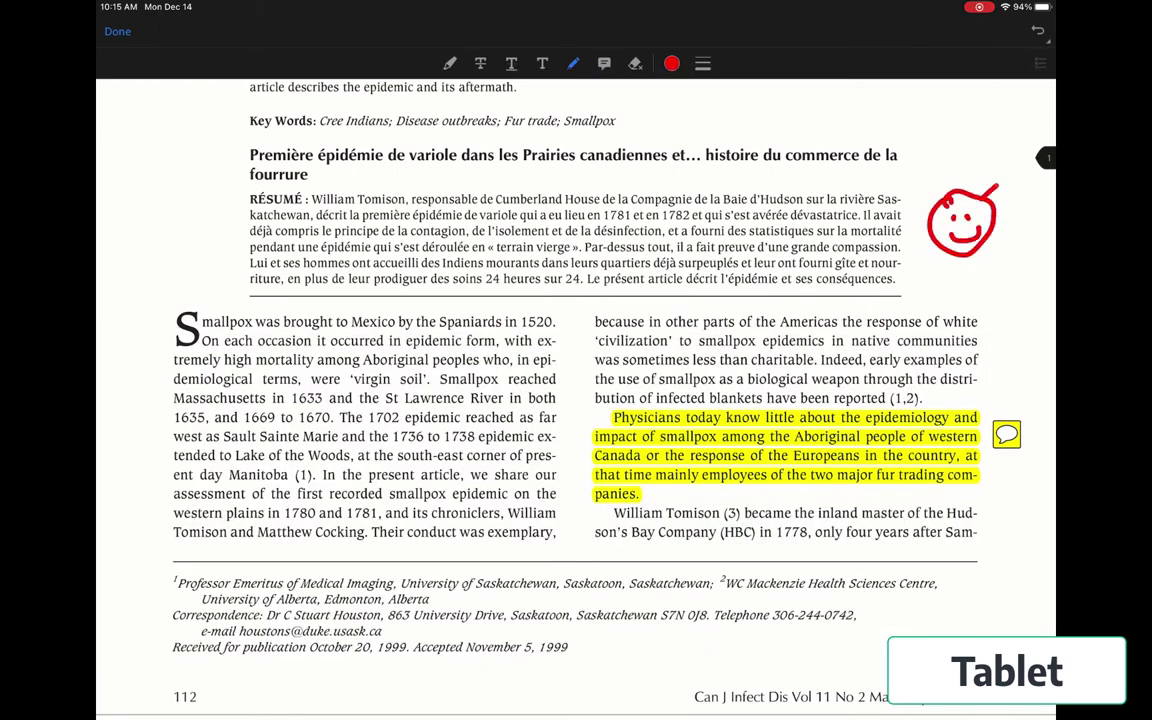
{"action": "mouse_move", "coordinate": [929, 205]}
{"action": "left_mouse_down"}
{"action": "mouse_move", "coordinate": [944, 195]}
{"action": "mouse_move", "coordinate": [902, 228]}
{"action": "left_mouse_up"}
{"action": "left_click_drag", "start_coordinate": [940, 237], "coordinate": [910, 268]}
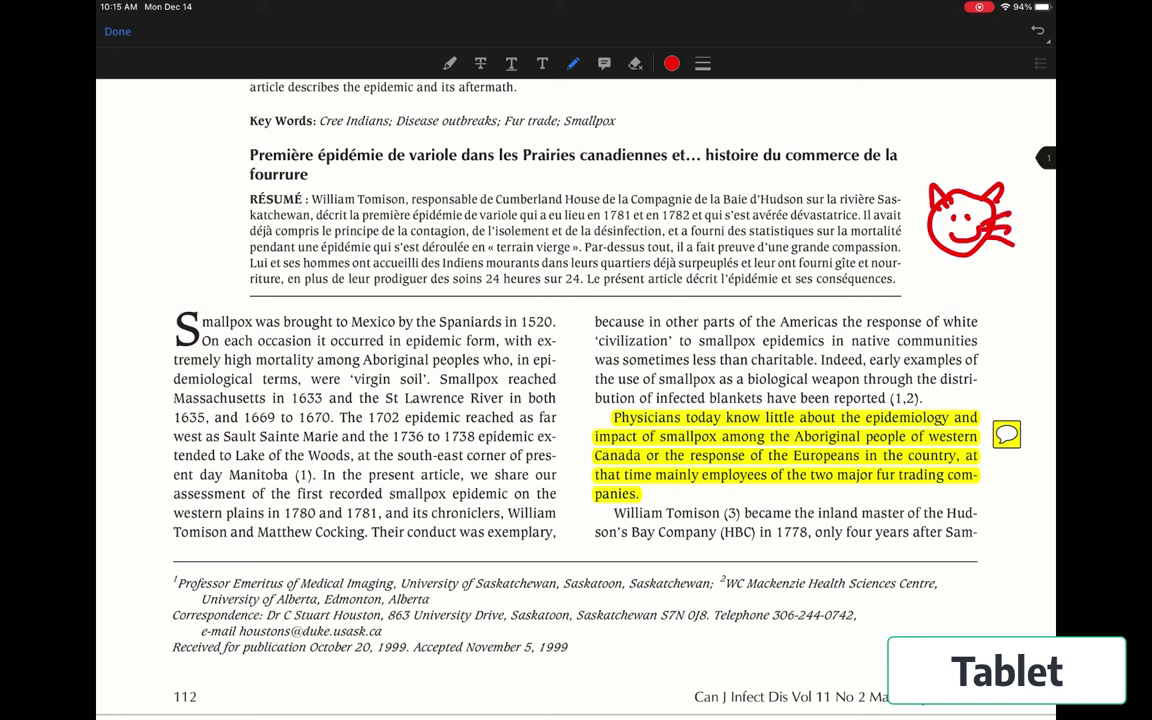
{"action": "left_click_drag", "start_coordinate": [980, 216], "coordinate": [1012, 211]}
{"action": "left_click_drag", "start_coordinate": [980, 226], "coordinate": [1012, 246]}
- Switch the ink to black and handwrite a left-margin note saying Zotero won't import these
{"action": "left_click", "coordinate": [671, 63]}
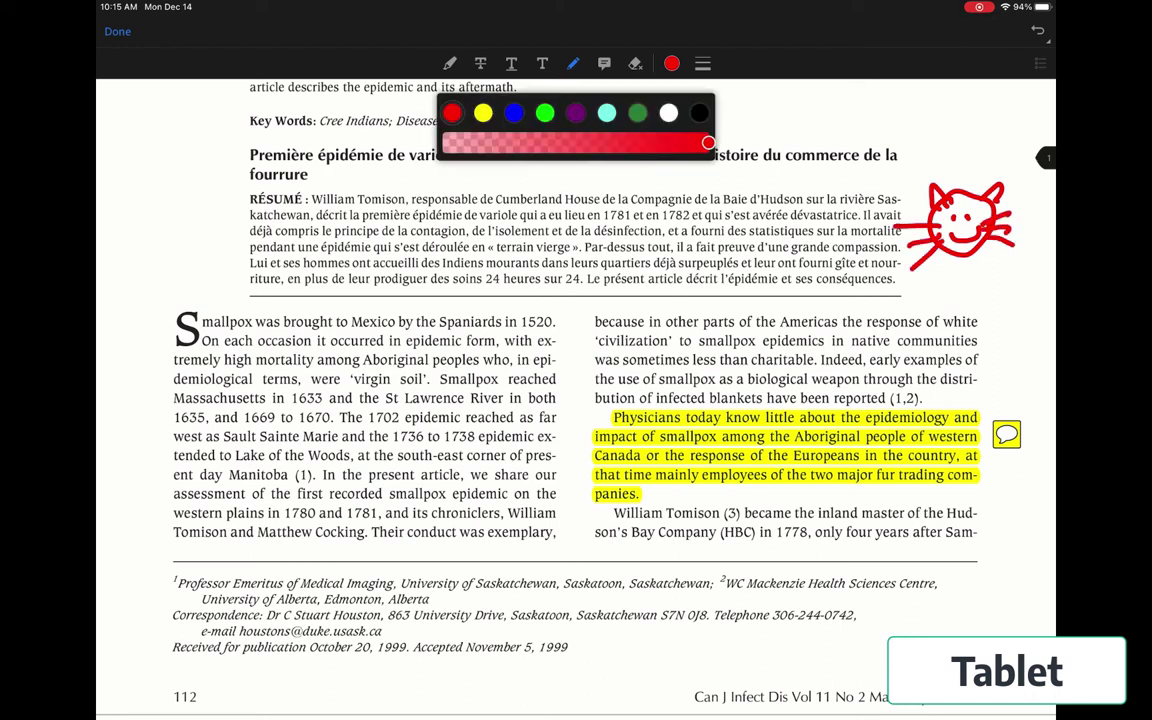
{"action": "left_click", "coordinate": [699, 112]}
{"action": "mouse_move", "coordinate": [110, 145]}
{"action": "left_mouse_down"}
{"action": "mouse_move", "coordinate": [111, 162]}
{"action": "mouse_move", "coordinate": [157, 142]}
{"action": "left_mouse_up"}
{"action": "left_click_drag", "start_coordinate": [112, 192], "coordinate": [208, 145]}
{"action": "left_click_drag", "start_coordinate": [110, 228], "coordinate": [168, 190]}
{"action": "left_click_drag", "start_coordinate": [178, 192], "coordinate": [176, 204]}
{"action": "left_click_drag", "start_coordinate": [150, 234], "coordinate": [188, 217]}
{"action": "left_click_drag", "start_coordinate": [113, 274], "coordinate": [112, 290]}
{"action": "mouse_move", "coordinate": [118, 274]}
{"action": "left_mouse_down"}
{"action": "mouse_move", "coordinate": [120, 288]}
{"action": "mouse_move", "coordinate": [205, 242]}
{"action": "left_mouse_up"}
{"action": "left_click_drag", "start_coordinate": [112, 312], "coordinate": [218, 258]}
{"action": "left_click_drag", "start_coordinate": [130, 332], "coordinate": [148, 318]}
{"action": "left_click_drag", "start_coordinate": [110, 364], "coordinate": [152, 344]}
{"action": "left_click_drag", "start_coordinate": [116, 394], "coordinate": [150, 372]}
{"action": "left_click_drag", "start_coordinate": [150, 350], "coordinate": [162, 378]}
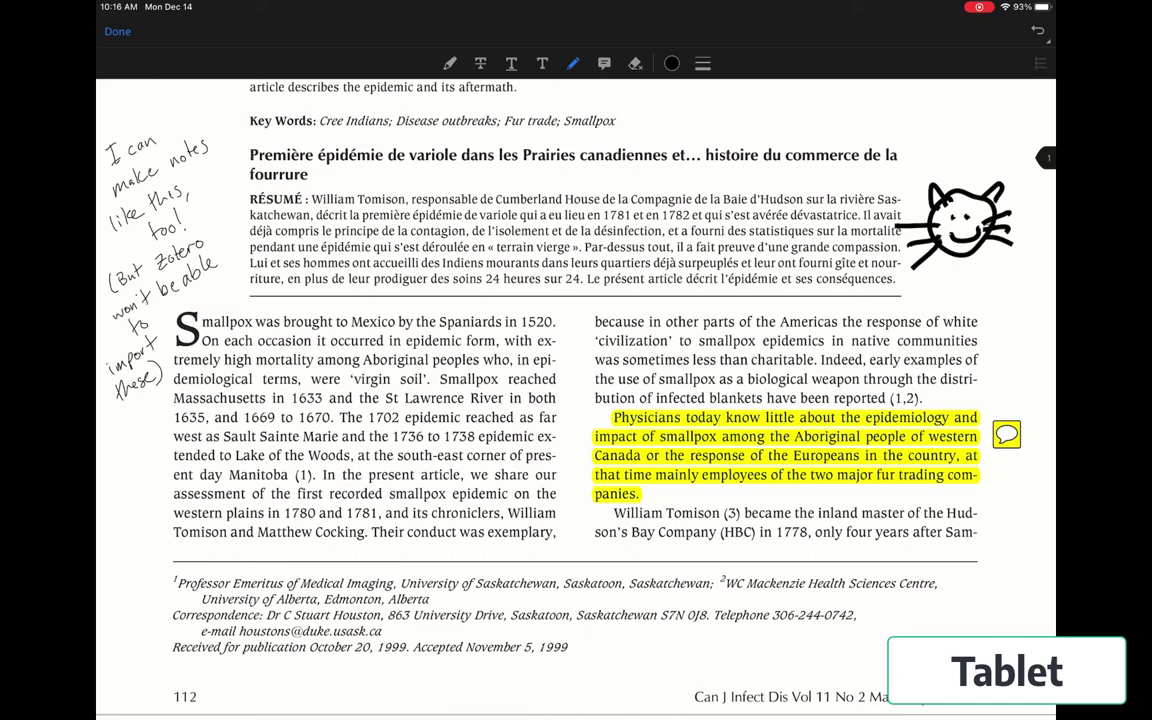
{"action": "left_click", "coordinate": [118, 31]}
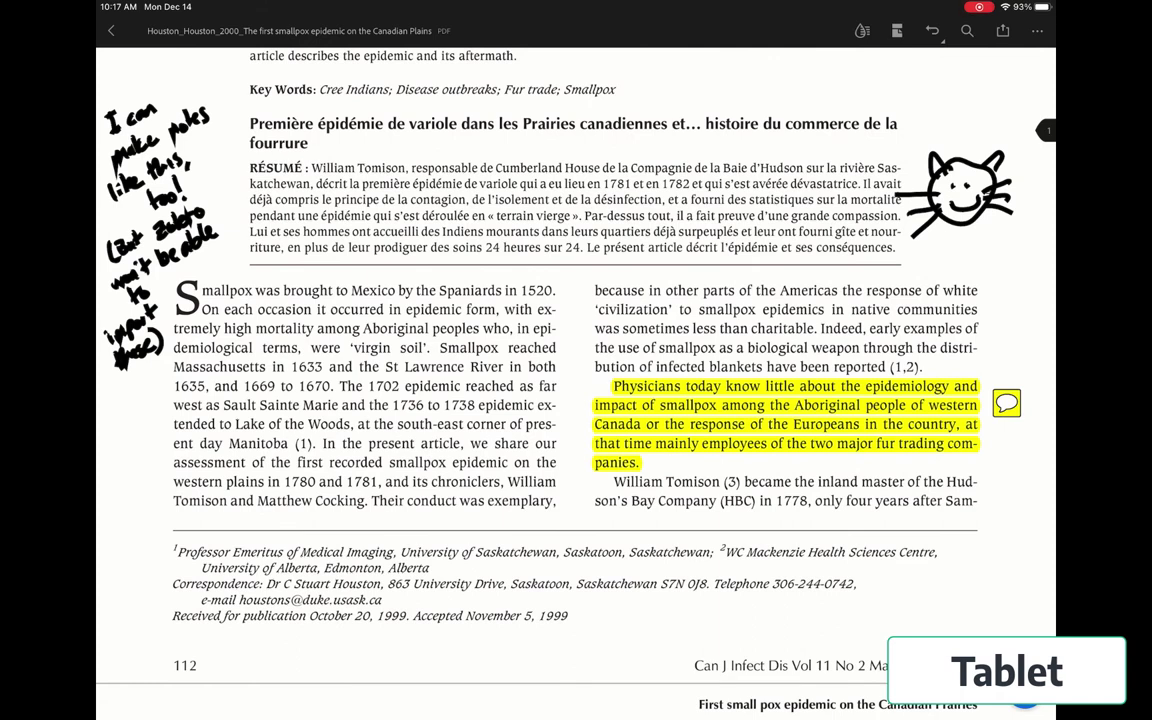
- Close the annotated PDF, reopen it from Zotfile to verify the annotations, and close it again
{"action": "left_click", "coordinate": [111, 31]}
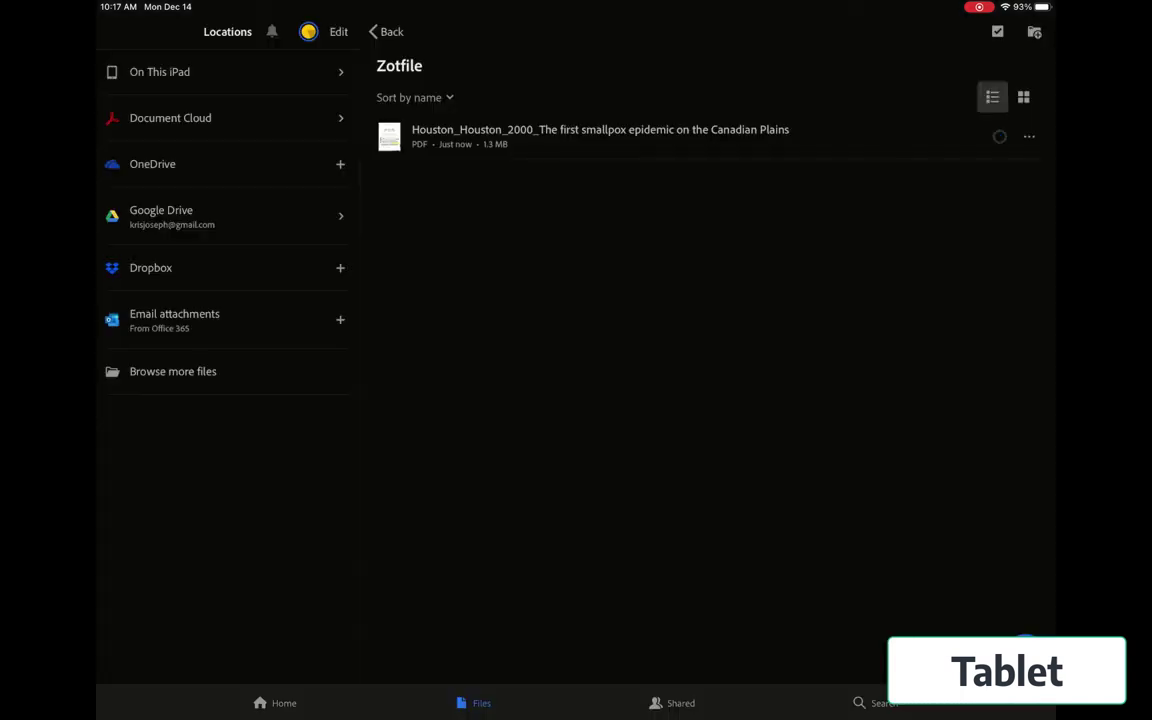
{"action": "left_click", "coordinate": [600, 135]}
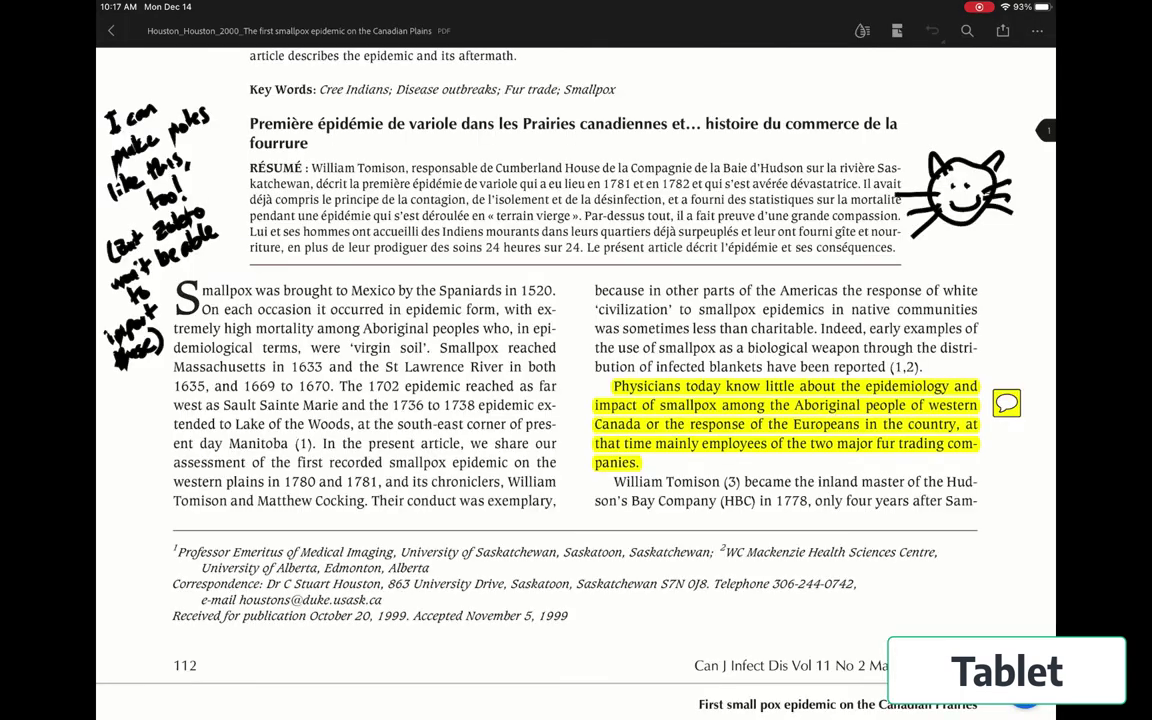
{"action": "scroll", "coordinate": [576, 380], "scroll_direction": "down", "scroll_amount": 5}
{"action": "scroll", "coordinate": [576, 380], "scroll_direction": "up", "scroll_amount": 6}
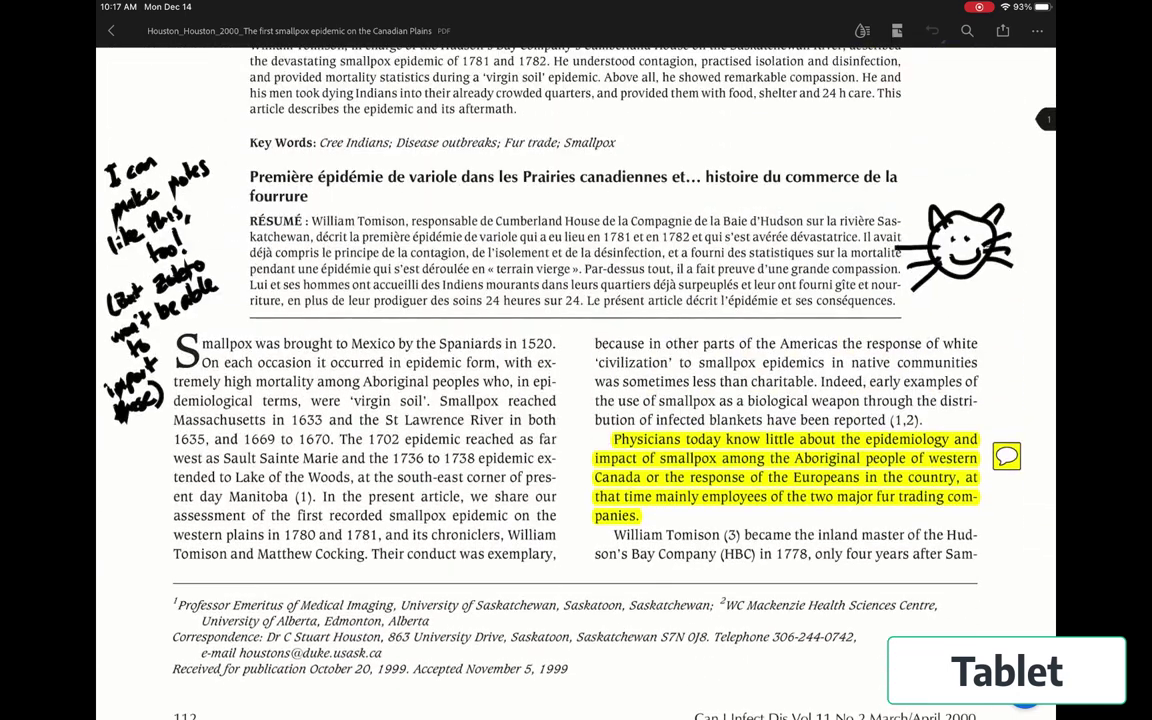
{"action": "left_click", "coordinate": [111, 31]}
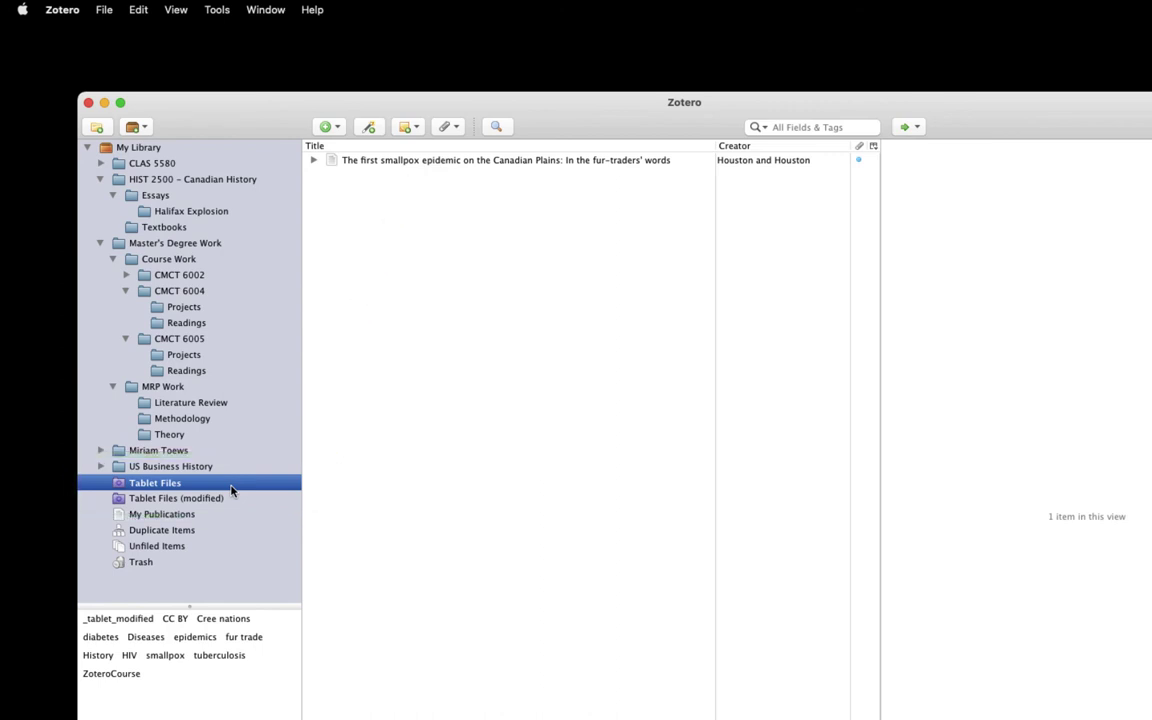
{"action": "left_click", "coordinate": [218, 403]}
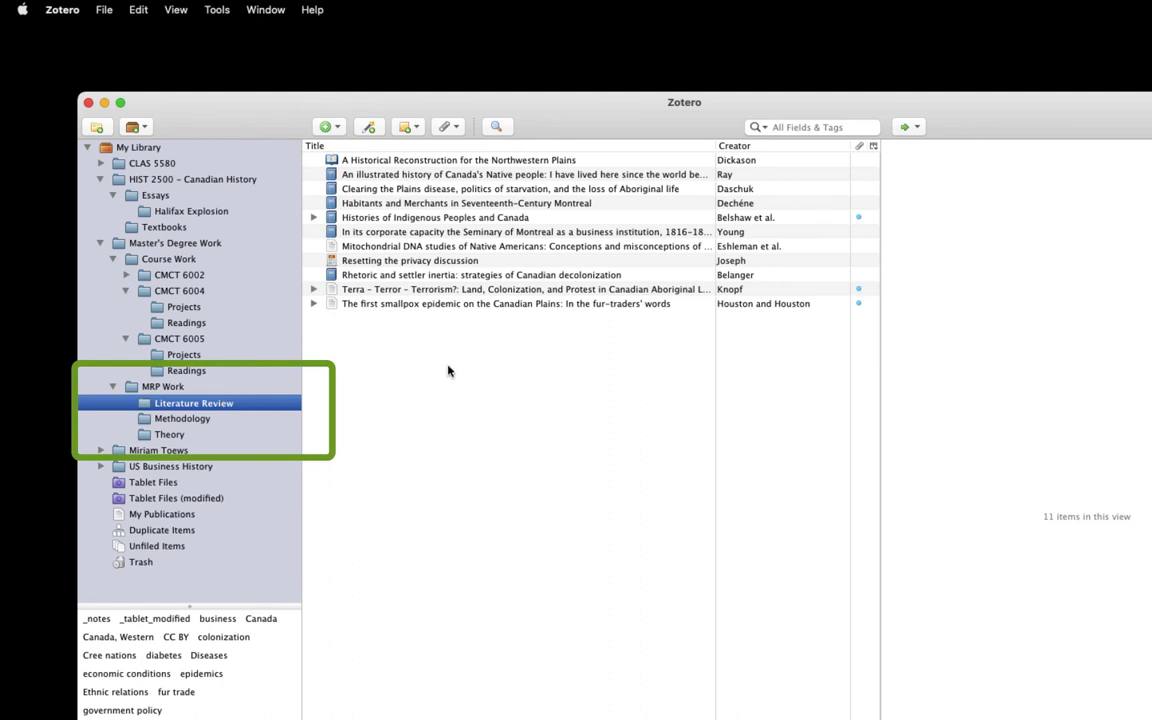
{"action": "left_click", "coordinate": [465, 304]}
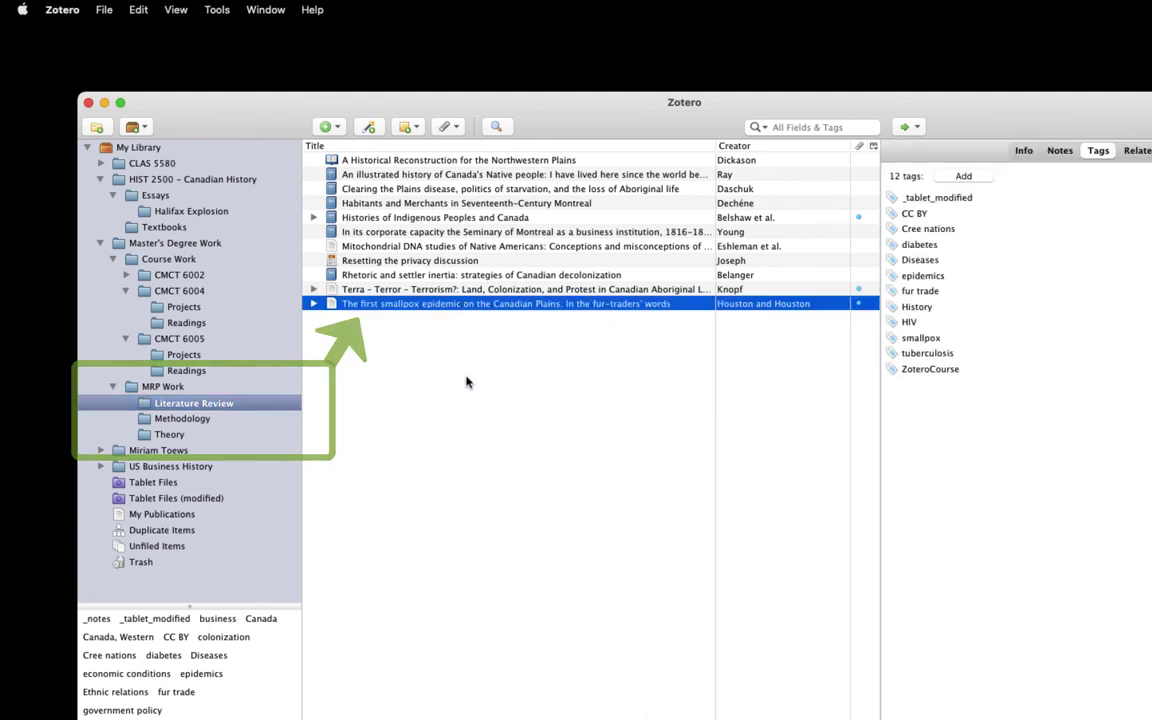
{"action": "left_click", "coordinate": [178, 484]}
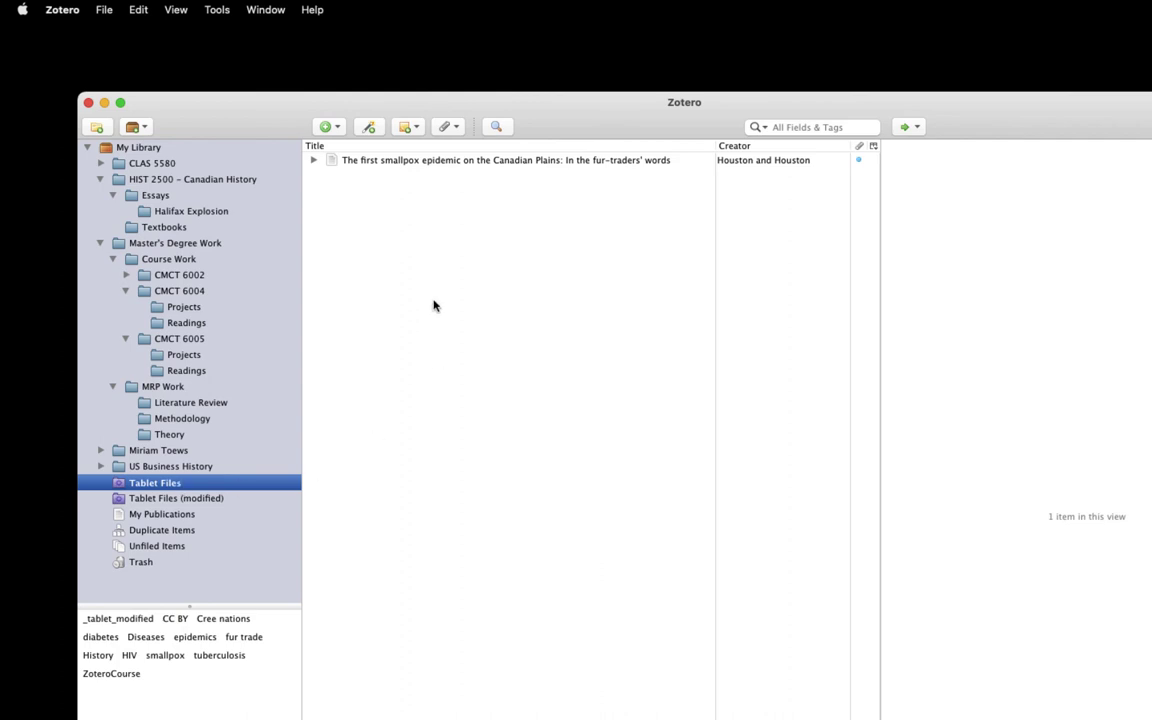
- Get the smallpox article's annotated PDF back from the tablet, then view the Literature Review collection
{"action": "right_click", "coordinate": [466, 162]}
{"action": "mouse_move", "coordinate": [640, 390]}
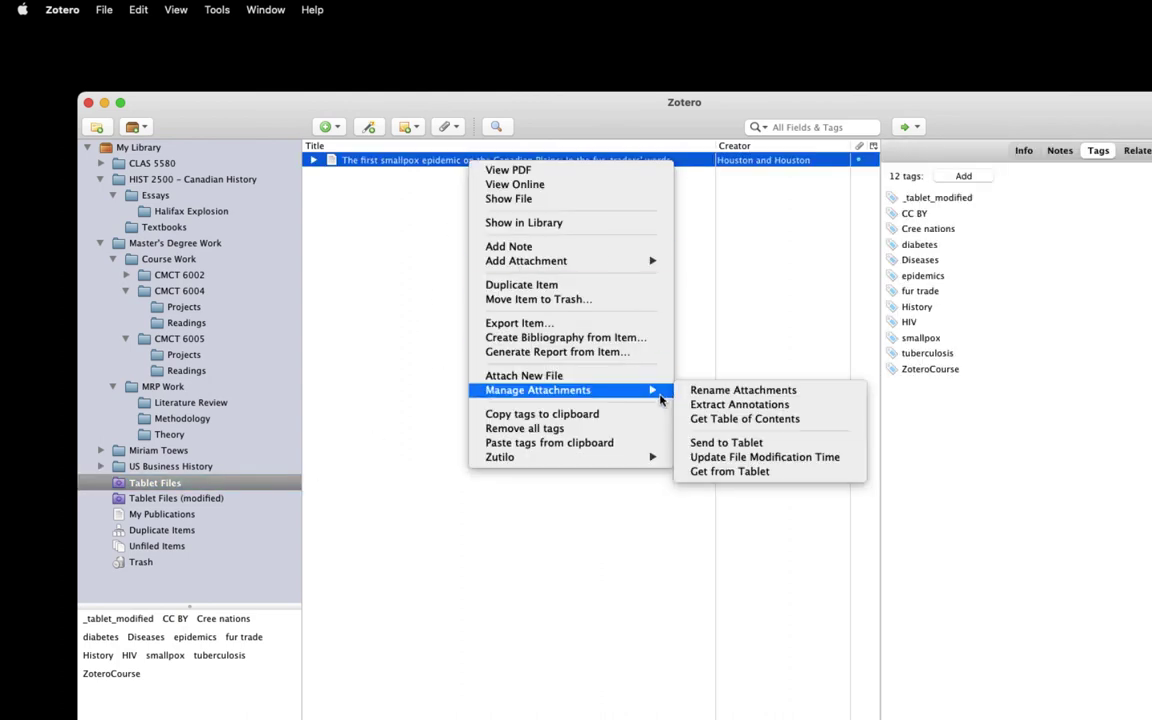
{"action": "left_click", "coordinate": [760, 471]}
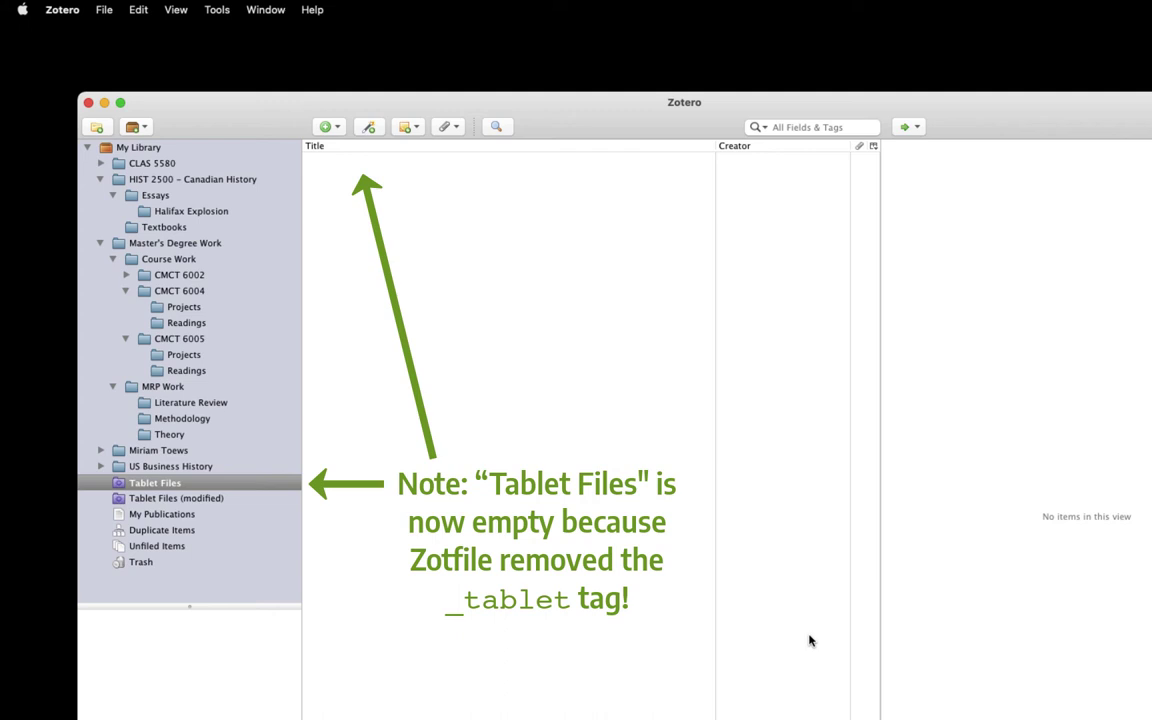
{"action": "left_click", "coordinate": [189, 405]}
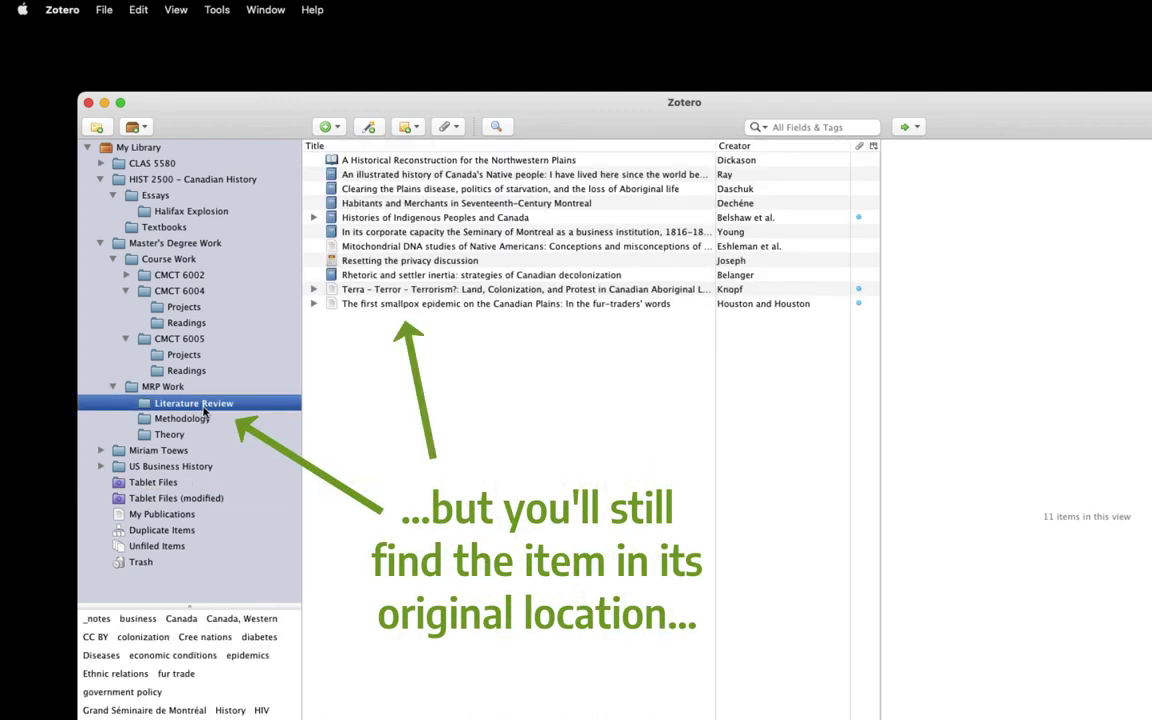
- Extract the smallpox PDF's annotations into a new Extracted Annotations note
{"action": "left_click", "coordinate": [493, 306]}
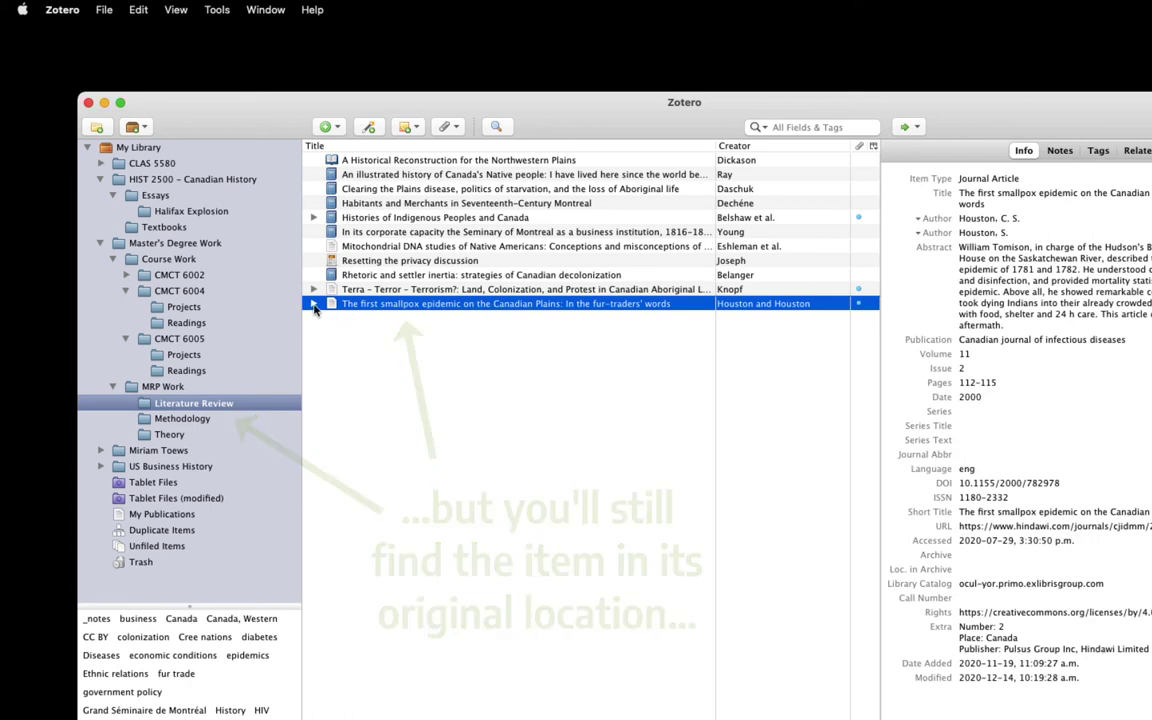
{"action": "left_click", "coordinate": [314, 304]}
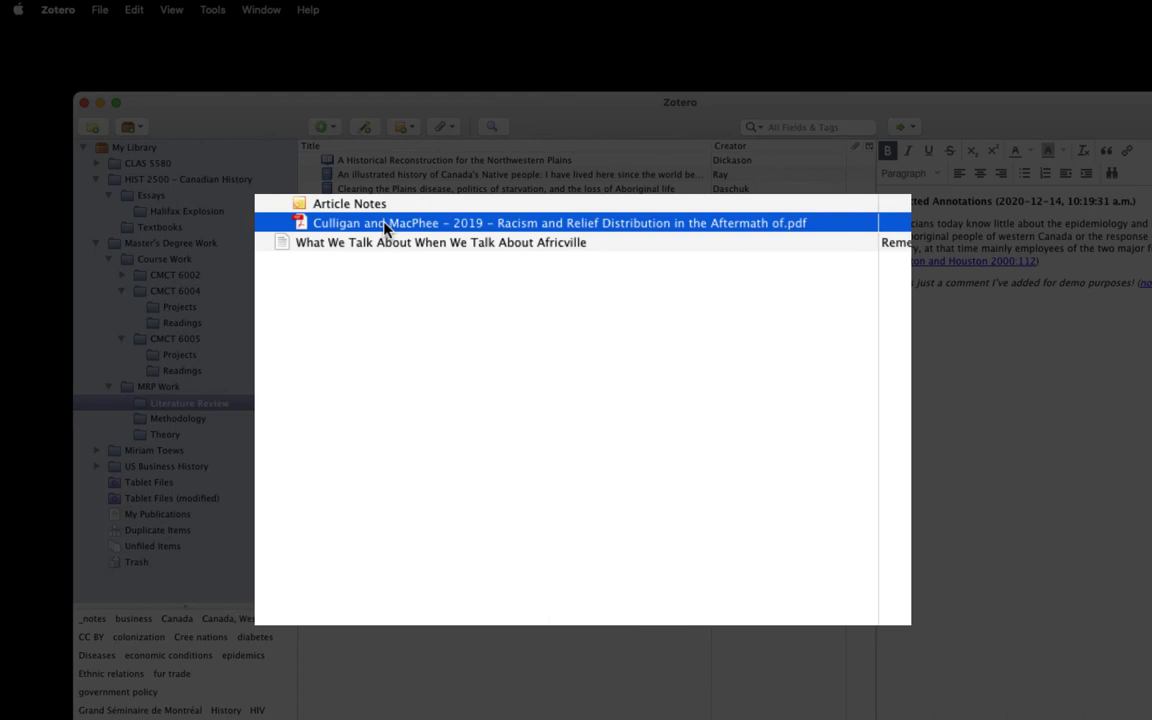
{"action": "right_click", "coordinate": [384, 226]}
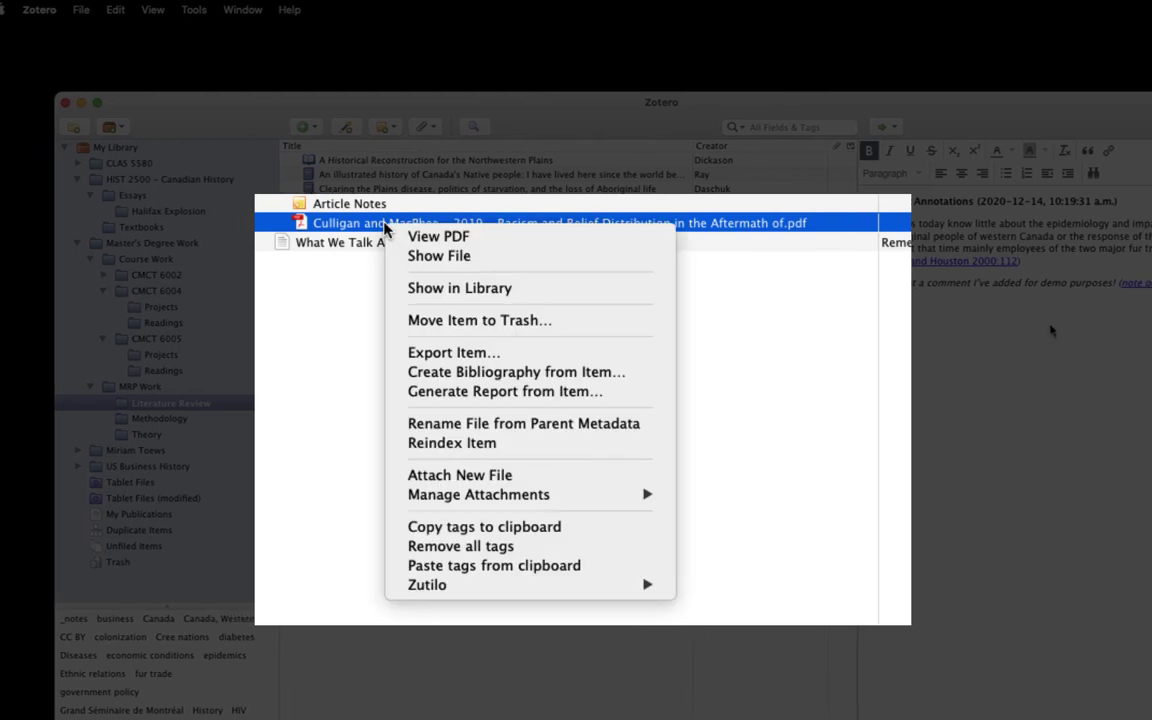
{"action": "mouse_move", "coordinate": [605, 500]}
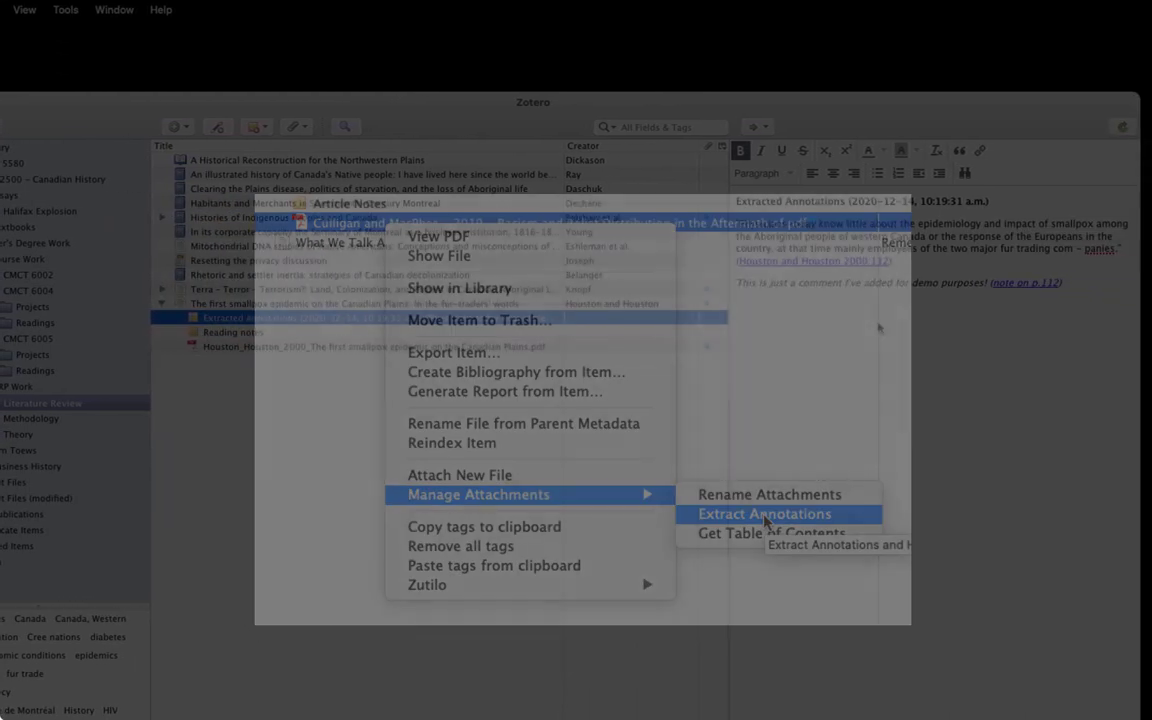
{"action": "left_click", "coordinate": [765, 514]}
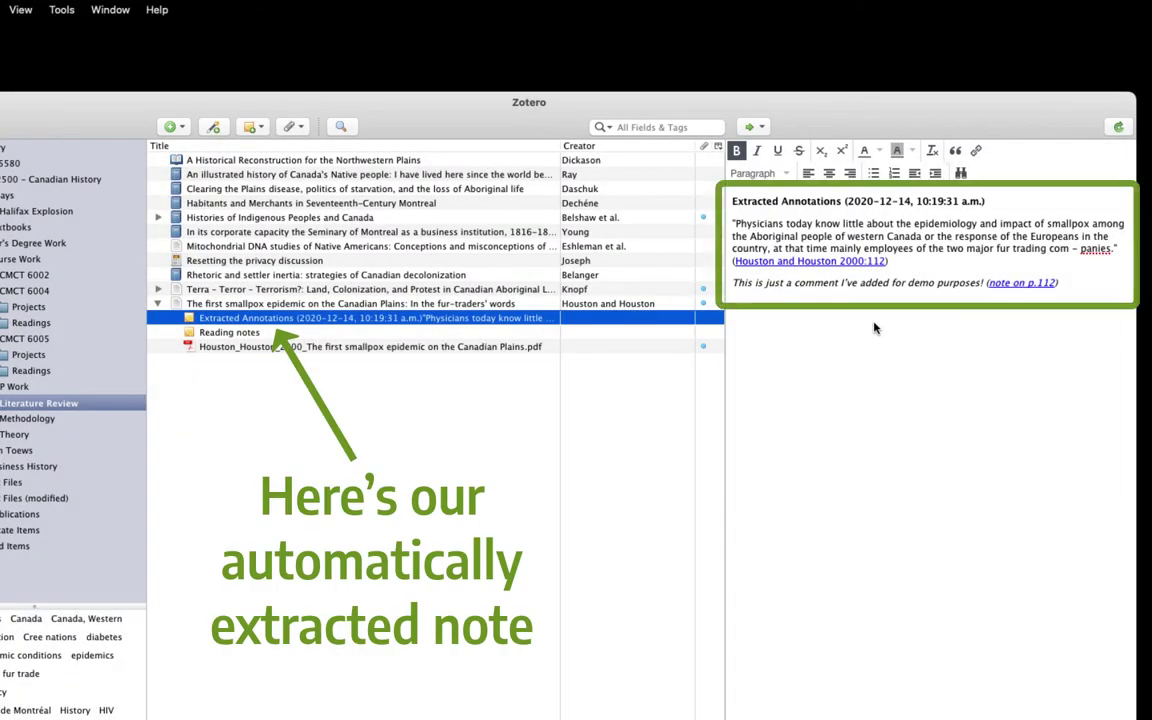
- Follow the note's page citation link to the cited PDF page, then return to Zotero
{"action": "left_click", "coordinate": [830, 261]}
{"action": "left_click", "coordinate": [783, 289]}
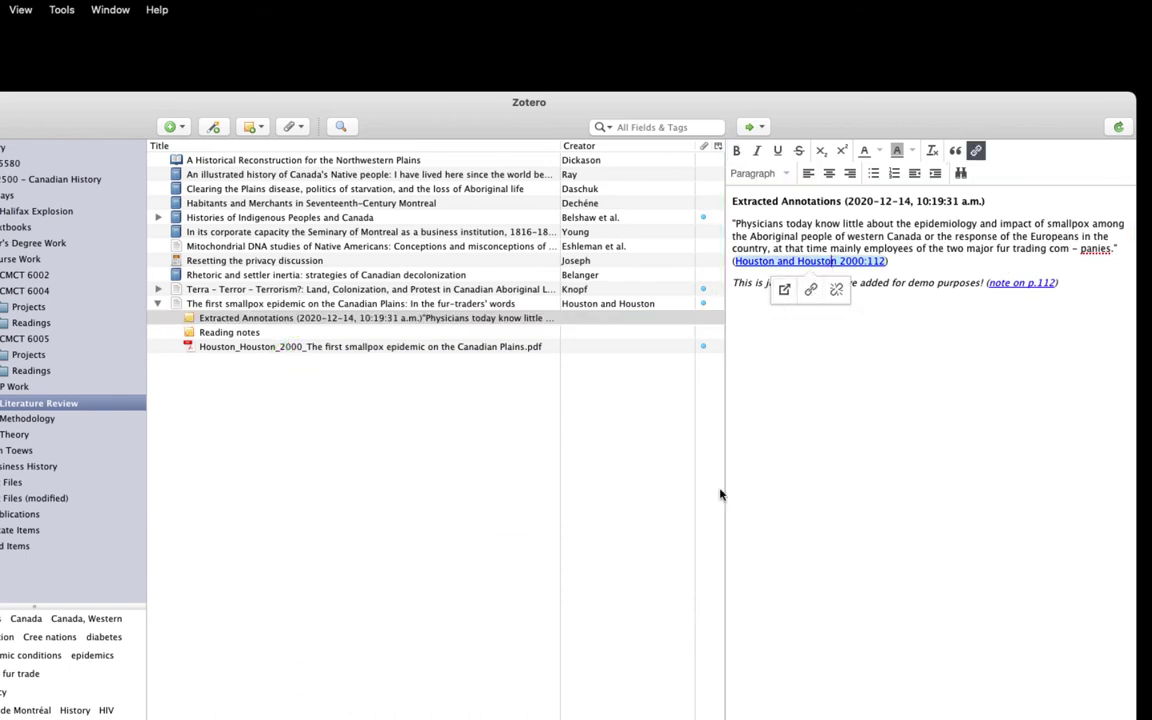
{"action": "scroll", "coordinate": [600, 520], "scroll_direction": "down", "scroll_amount": 5}
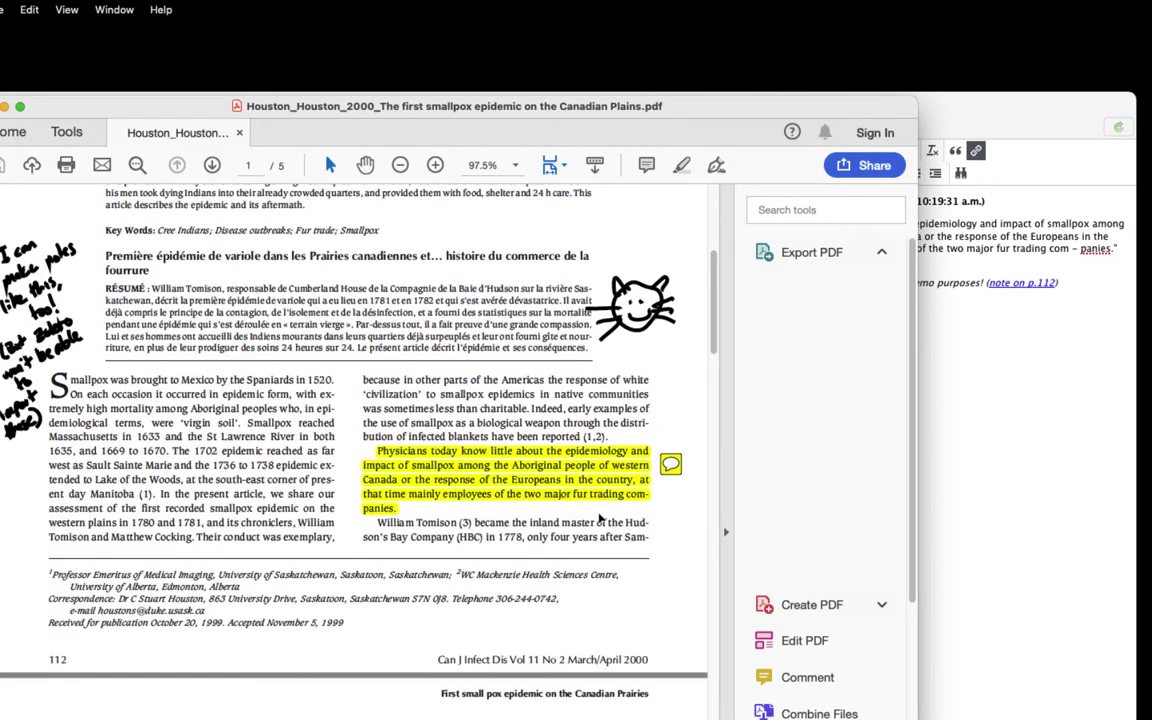
{"action": "key", "text": "super+Tab"}
- Check the smallpox article's tags and open the Tablet Files collection
{"action": "left_click", "coordinate": [370, 305]}
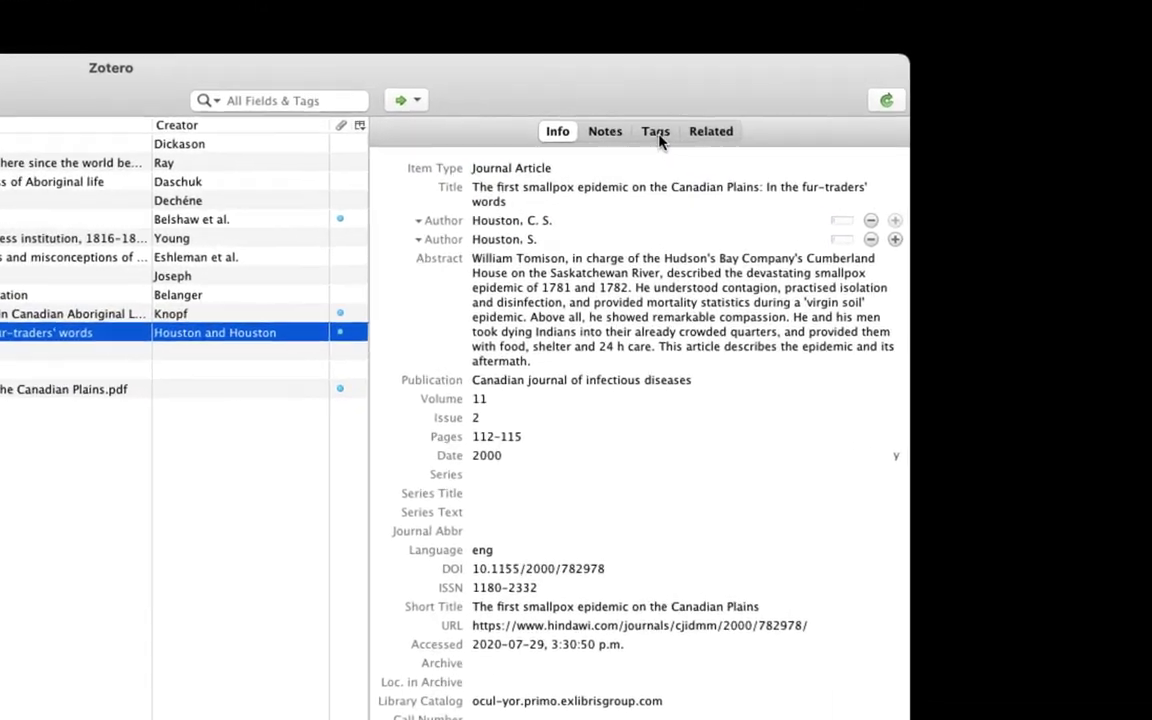
{"action": "left_click", "coordinate": [946, 149]}
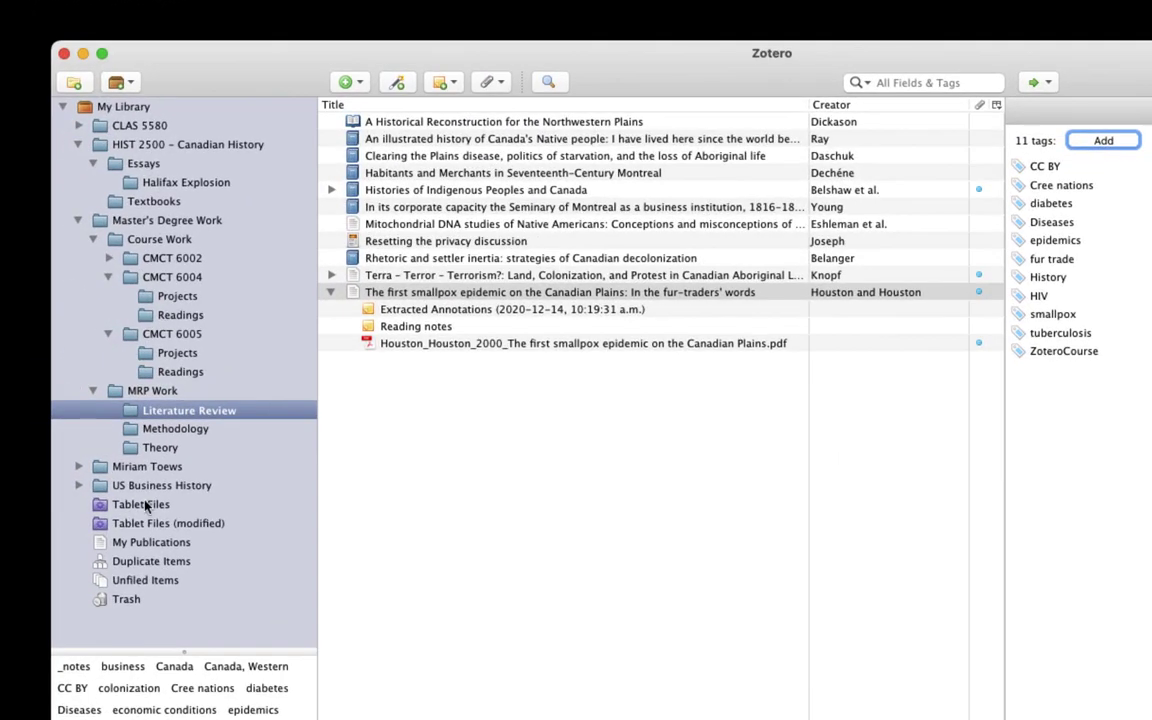
{"action": "left_click", "coordinate": [12, 483]}
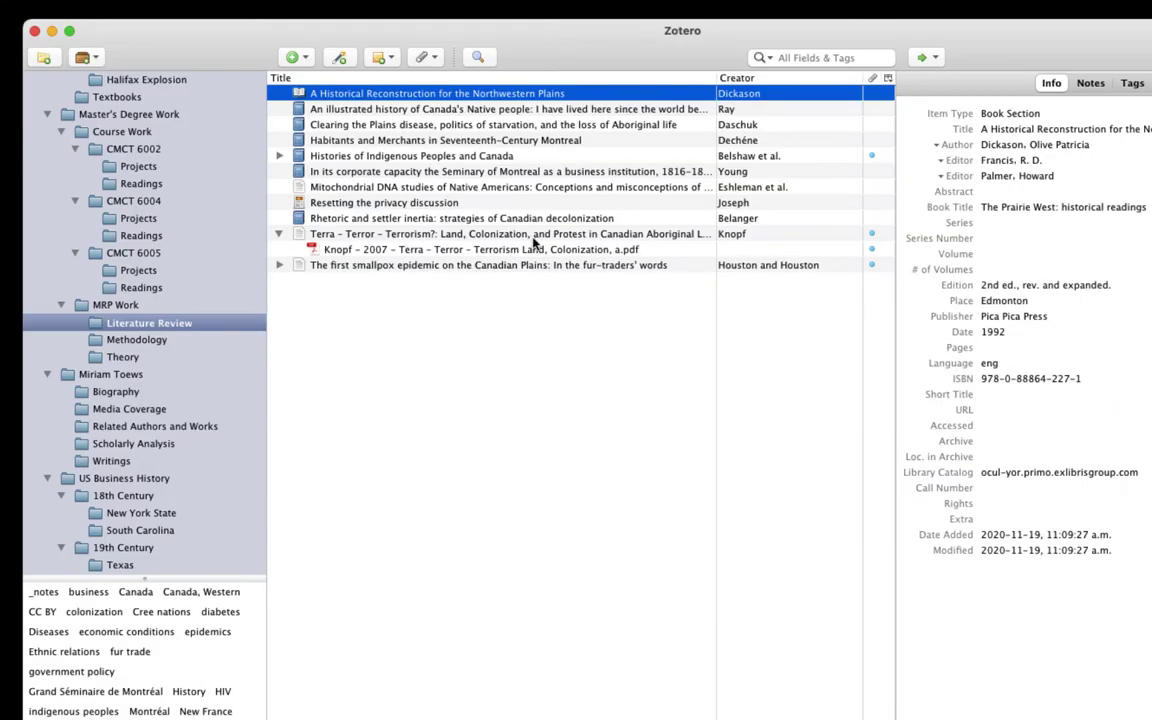
- Send the Terra – Terror – Terrorism? article's PDF to the tablet
{"action": "left_click", "coordinate": [512, 237]}
{"action": "right_click", "coordinate": [525, 237]}
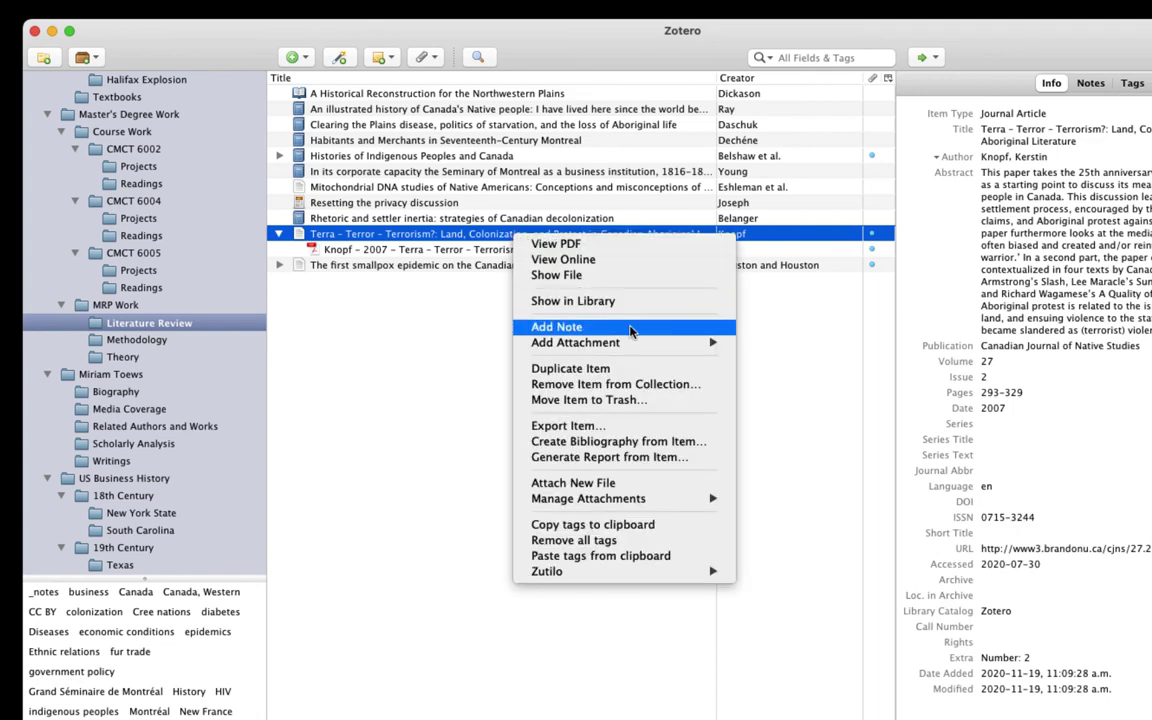
{"action": "mouse_move", "coordinate": [600, 498]}
{"action": "left_click", "coordinate": [854, 563]}
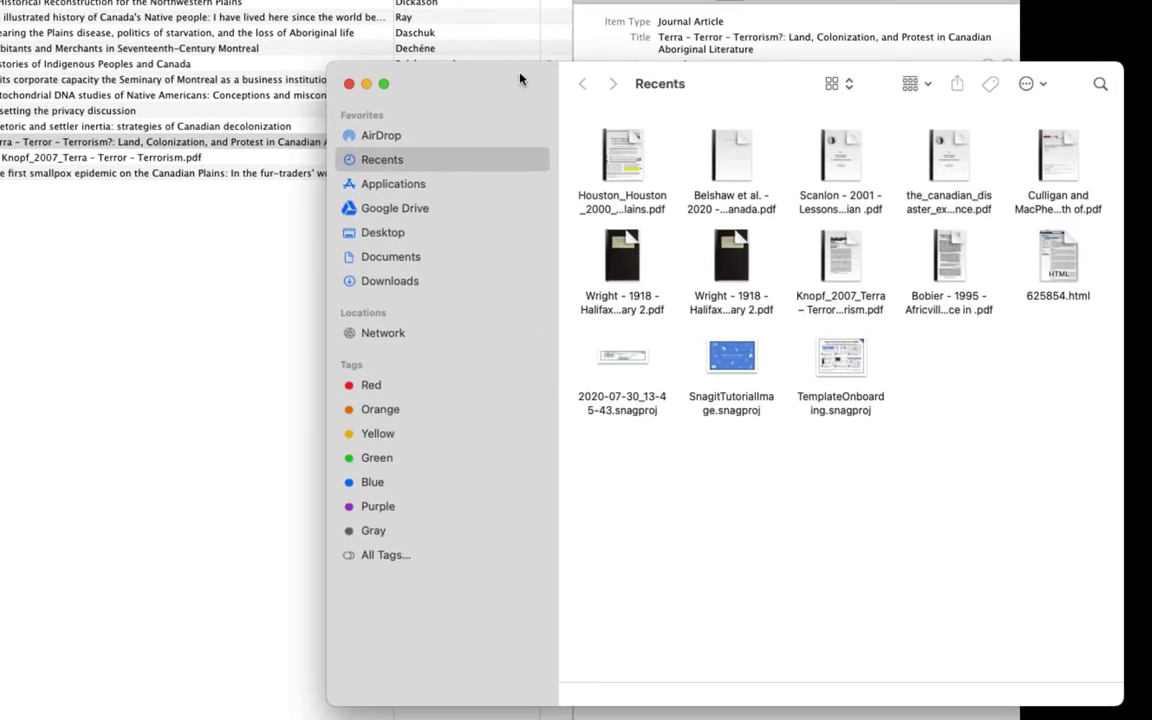
- Open the Google Drive Zotfile folder in Finder and select the renamed Knopf_2007 PDF in Zotero
{"action": "left_click_drag", "start_coordinate": [753, 146], "coordinate": [525, 125]}
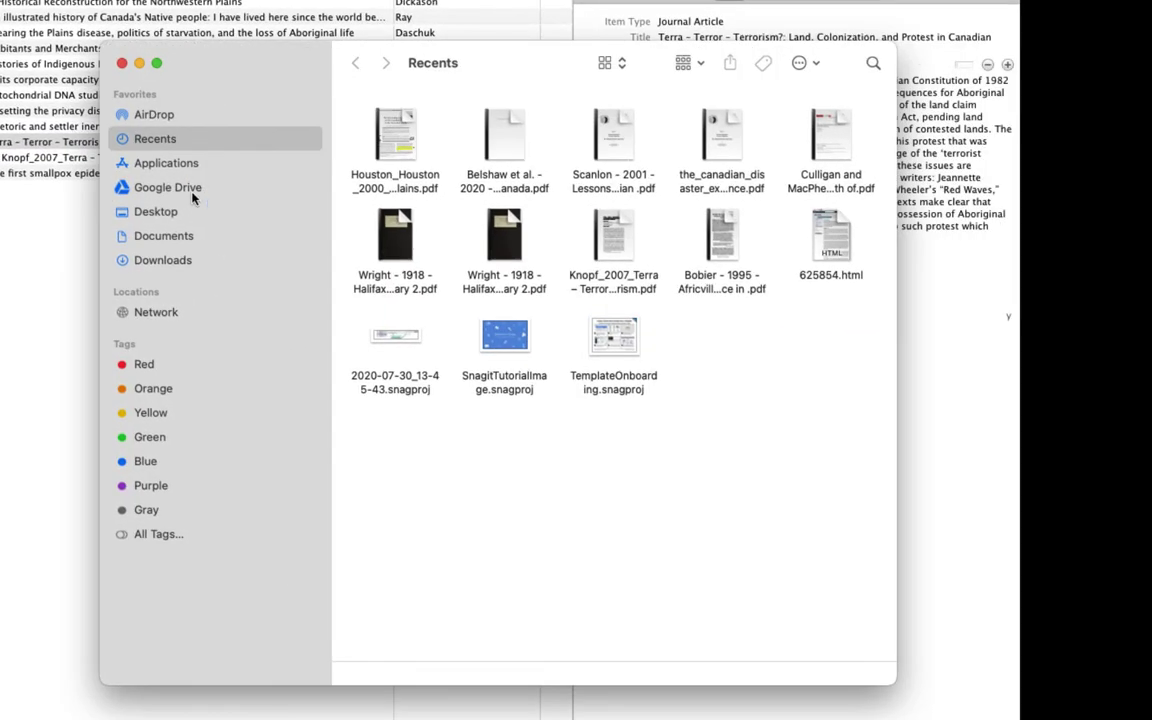
{"action": "left_click", "coordinate": [469, 272]}
{"action": "double_click", "coordinate": [366, 118]}
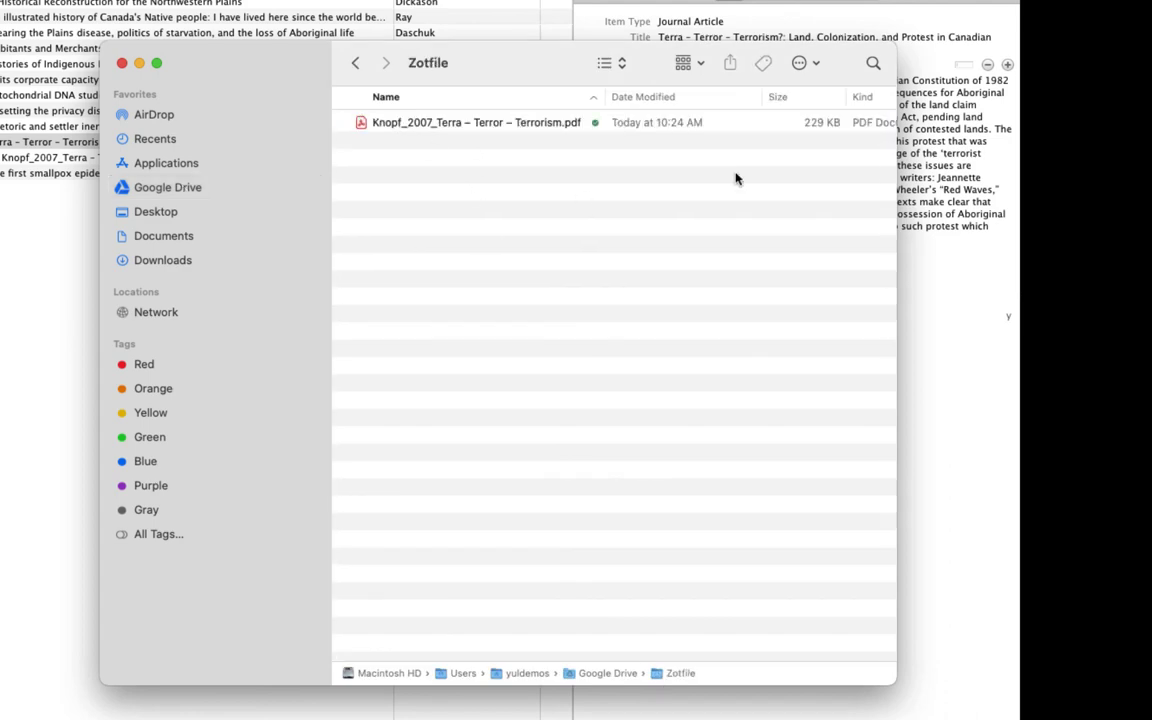
{"action": "left_click_drag", "start_coordinate": [208, 70], "coordinate": [604, 100]}
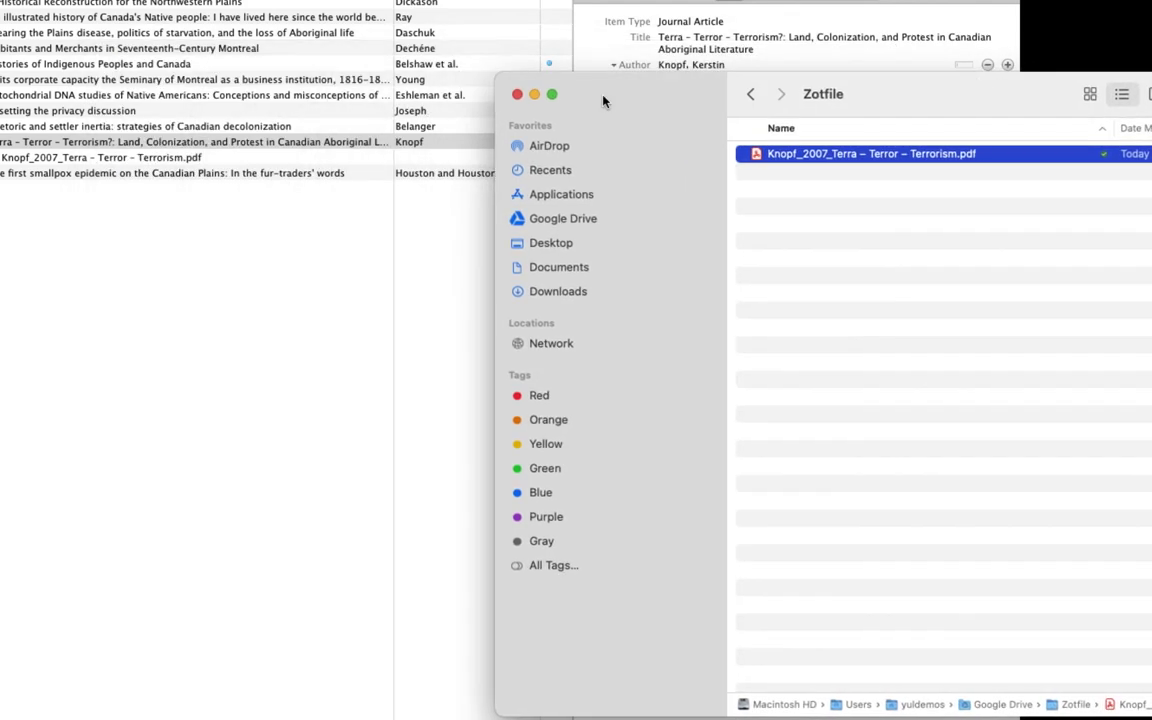
{"action": "left_click", "coordinate": [95, 159]}
{"action": "left_click", "coordinate": [356, 219]}
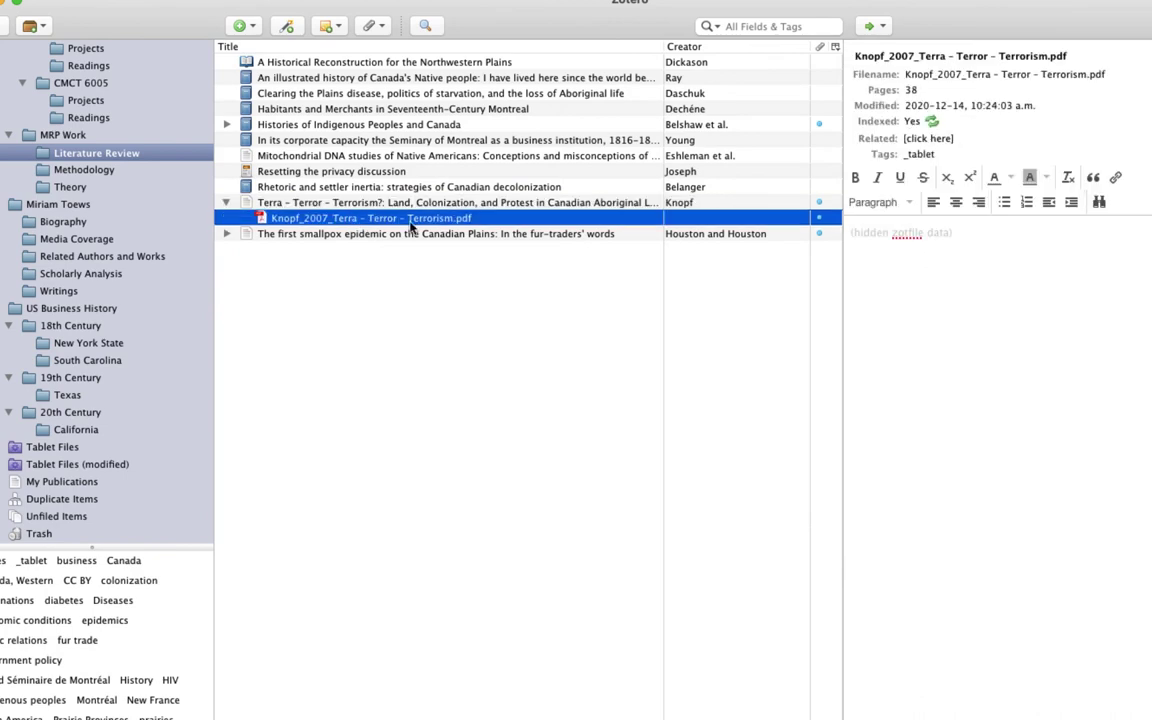
{"action": "right_click", "coordinate": [505, 222]}
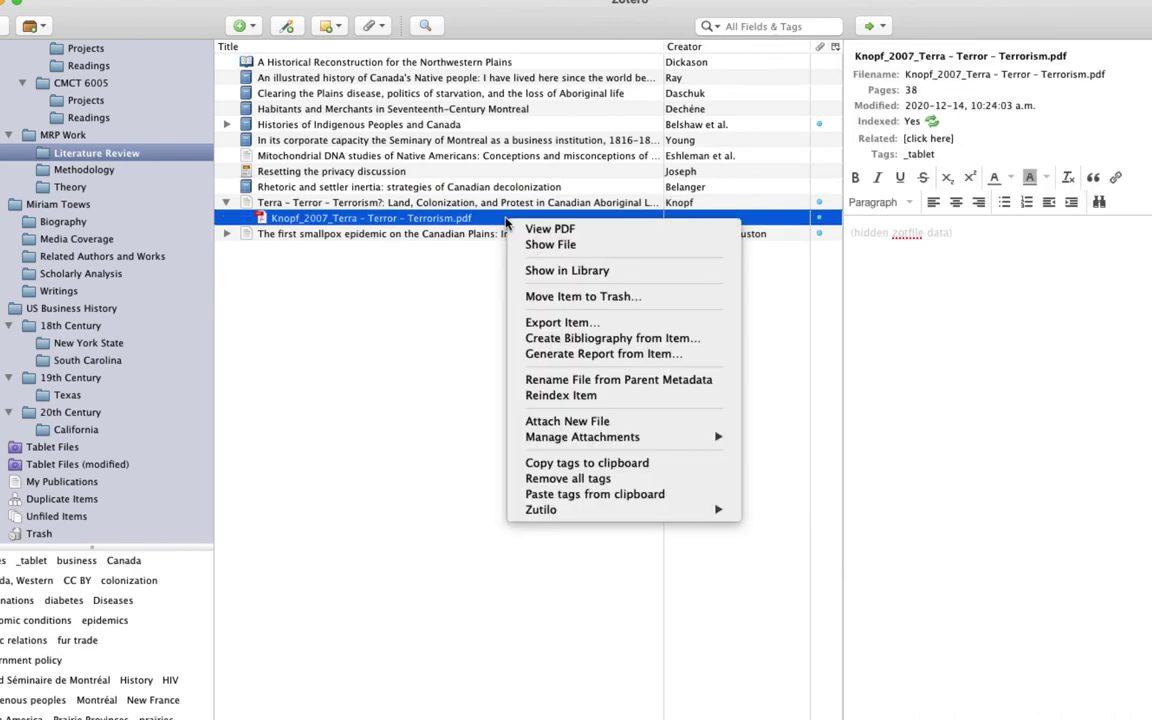
- Show the Knopf_2007 PDF's YGJ4F4M8 storage folder and arrange it beside the Zotfile window
{"action": "left_click", "coordinate": [551, 246]}
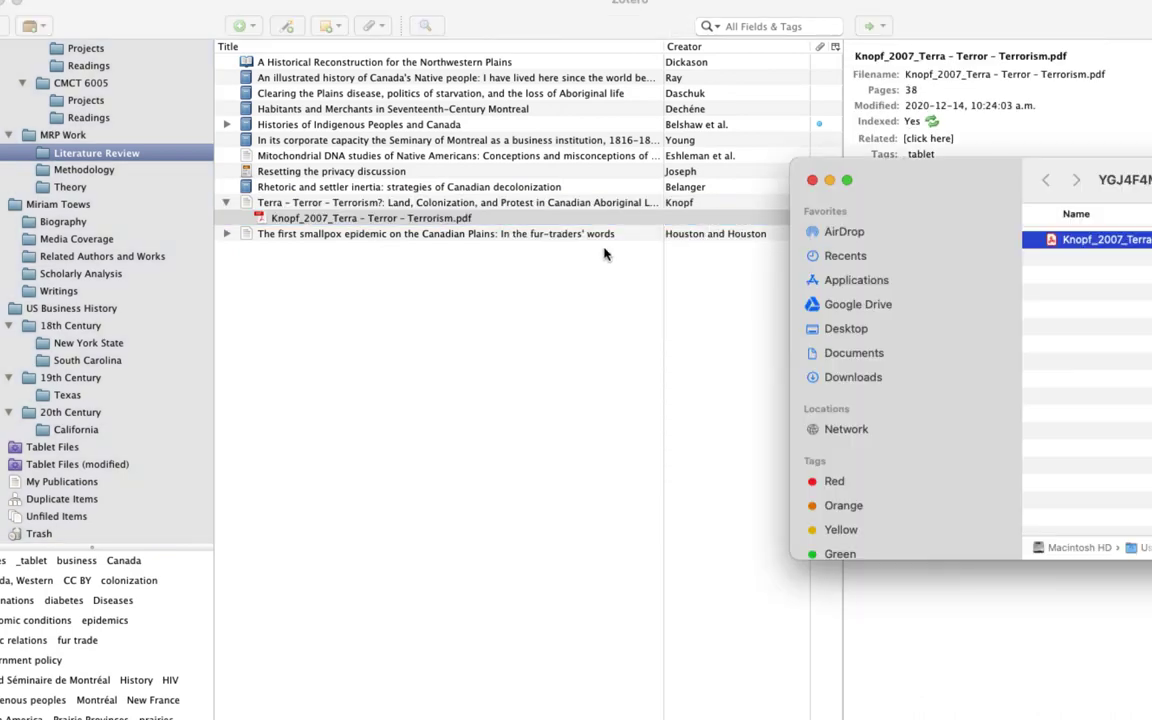
{"action": "left_click_drag", "start_coordinate": [964, 177], "coordinate": [354, 229]}
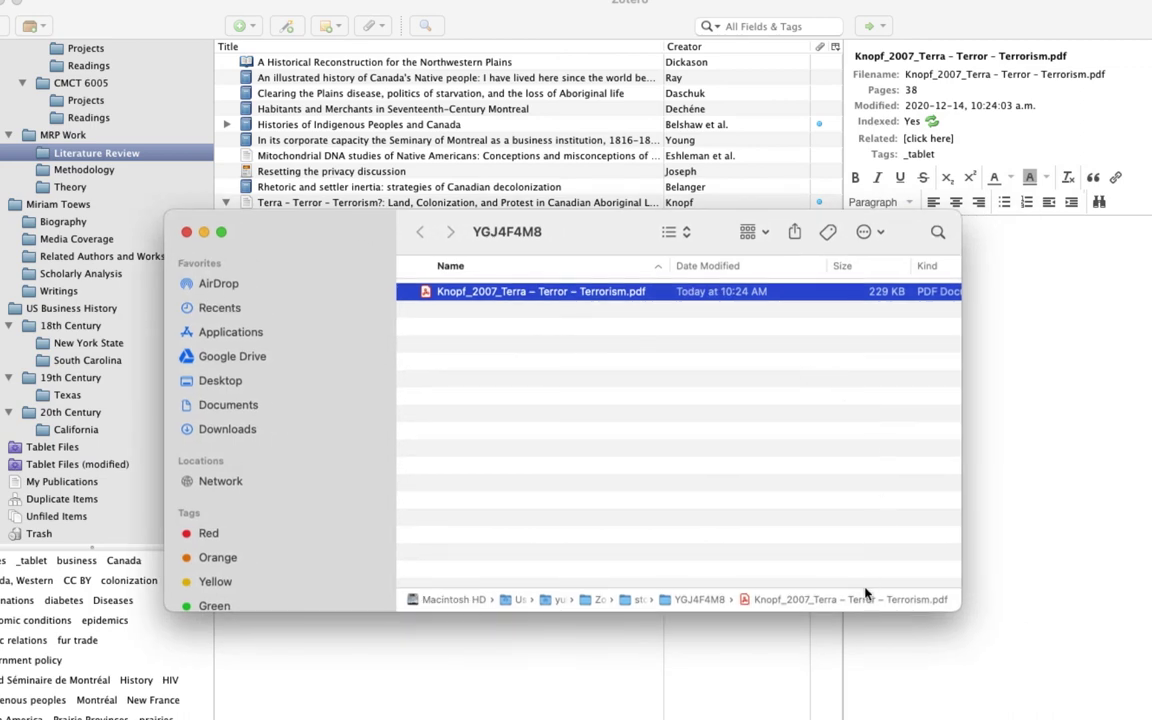
{"action": "left_click_drag", "start_coordinate": [869, 613], "coordinate": [870, 715]}
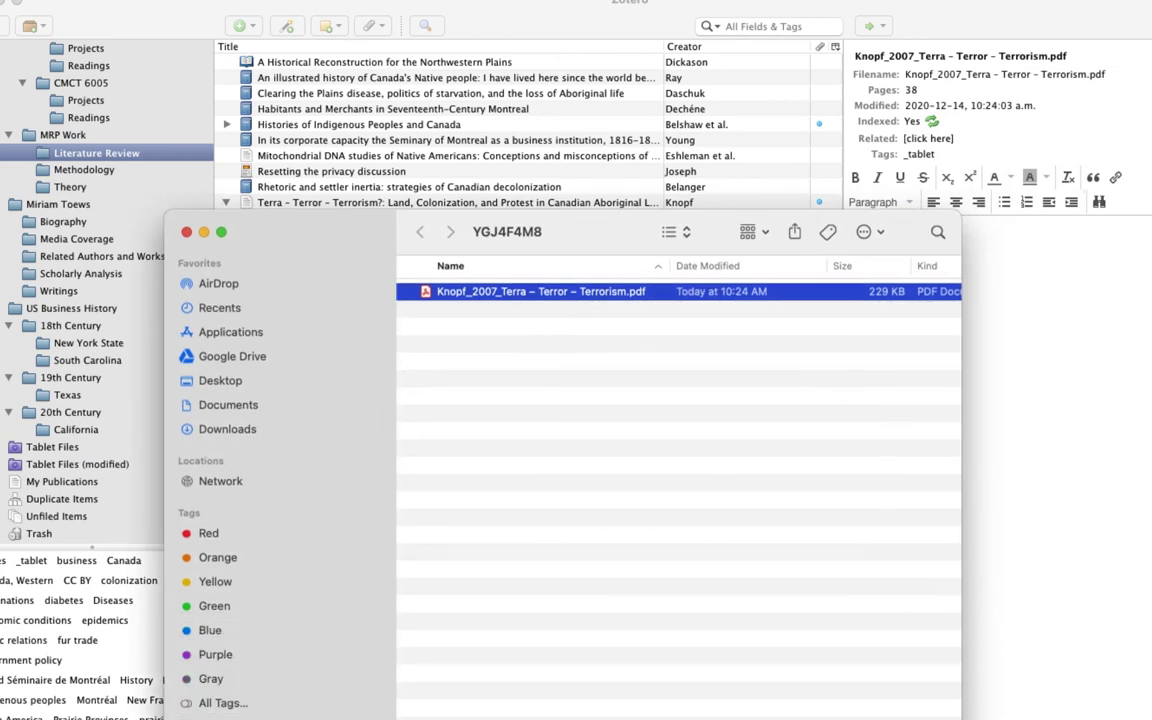
{"action": "key", "text": "super+n"}
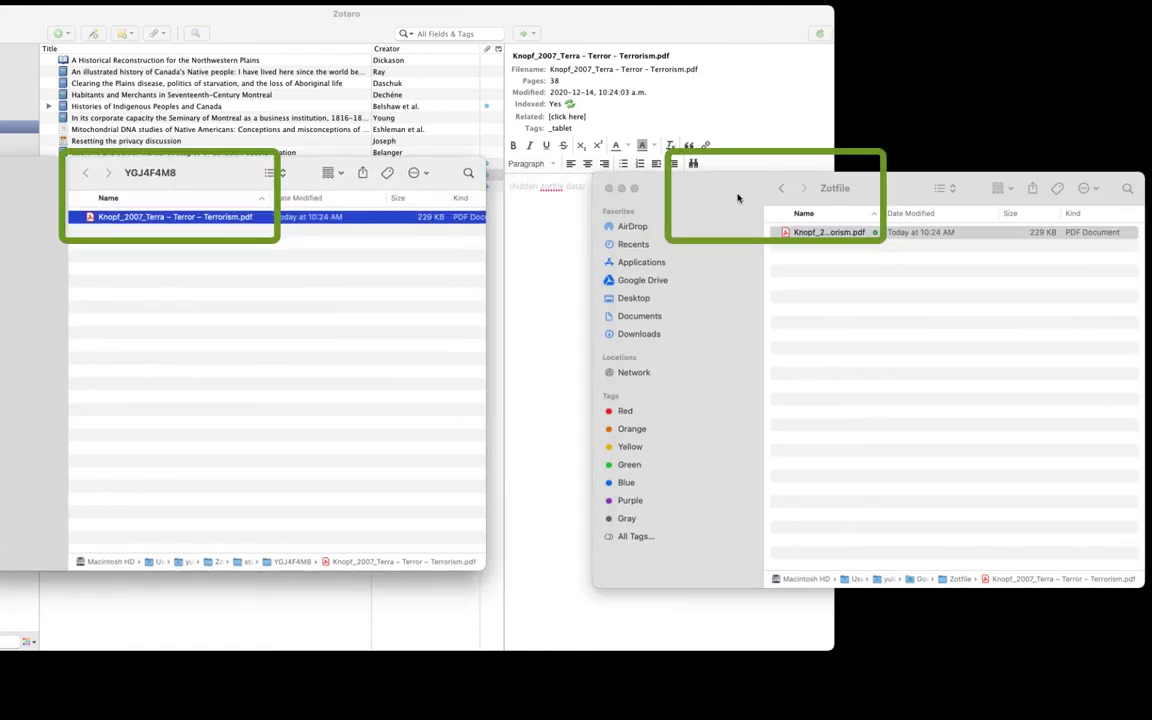
{"action": "left_click_drag", "start_coordinate": [737, 198], "coordinate": [646, 183]}
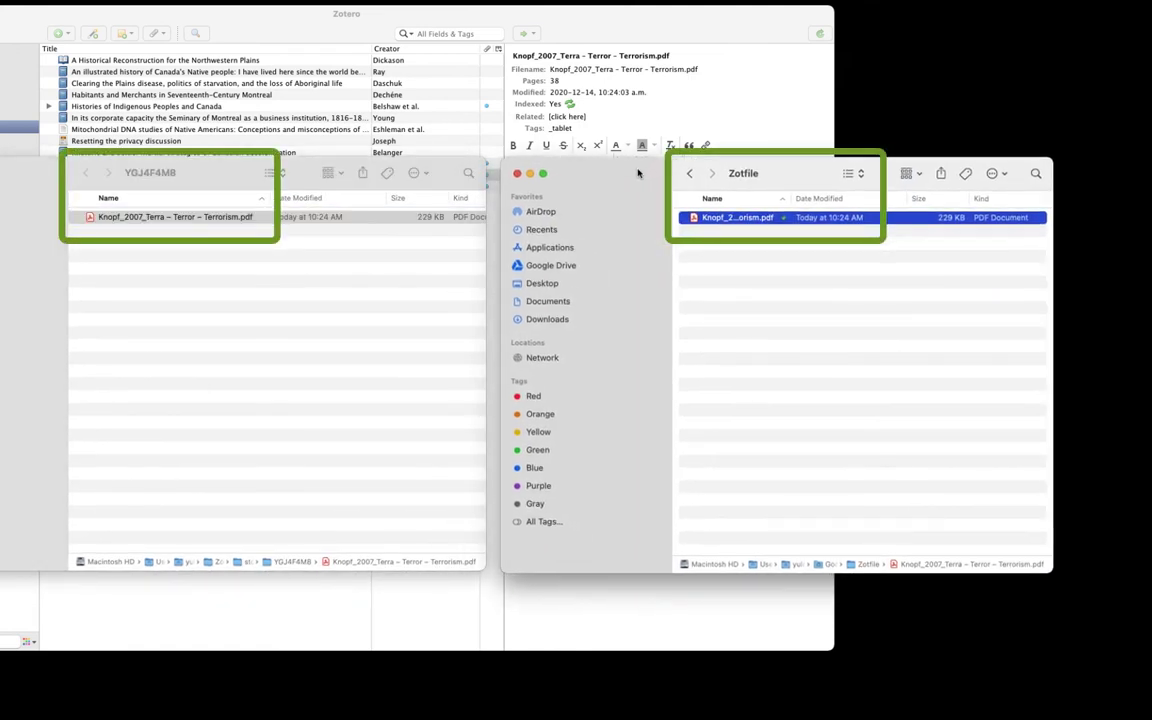
{"action": "left_click", "coordinate": [212, 169]}
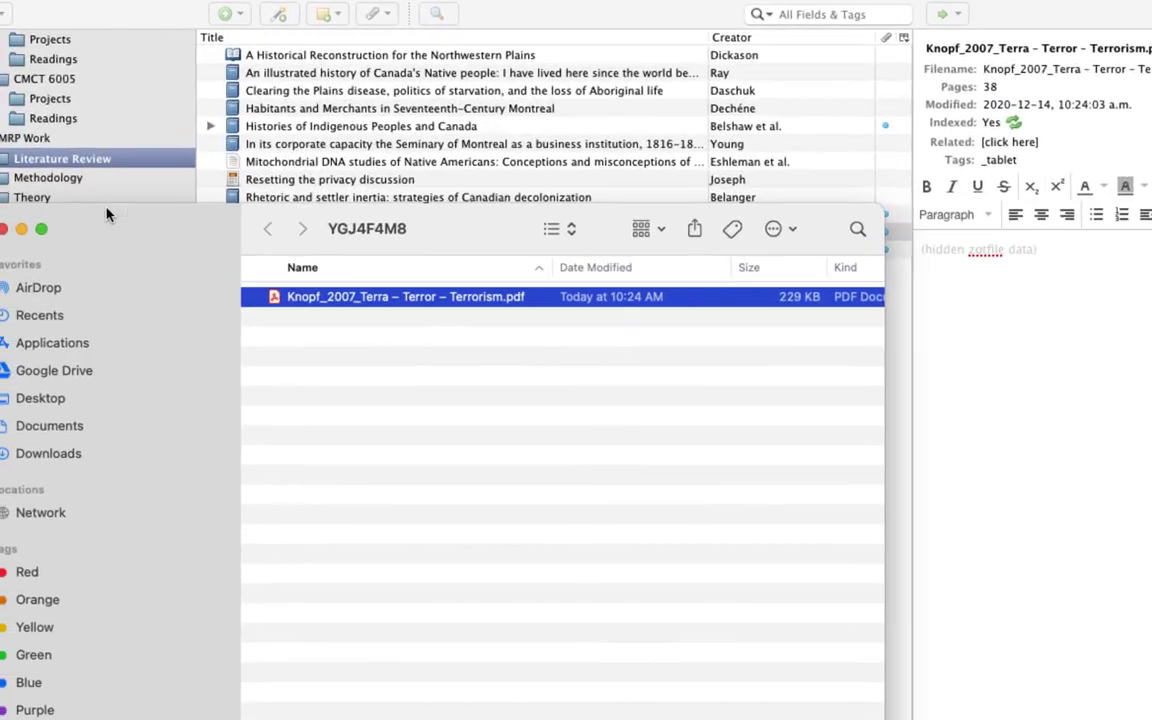
- Close the Finder windows and bring up the Terra article's Manage Attachments options
{"action": "left_click", "coordinate": [4, 229]}
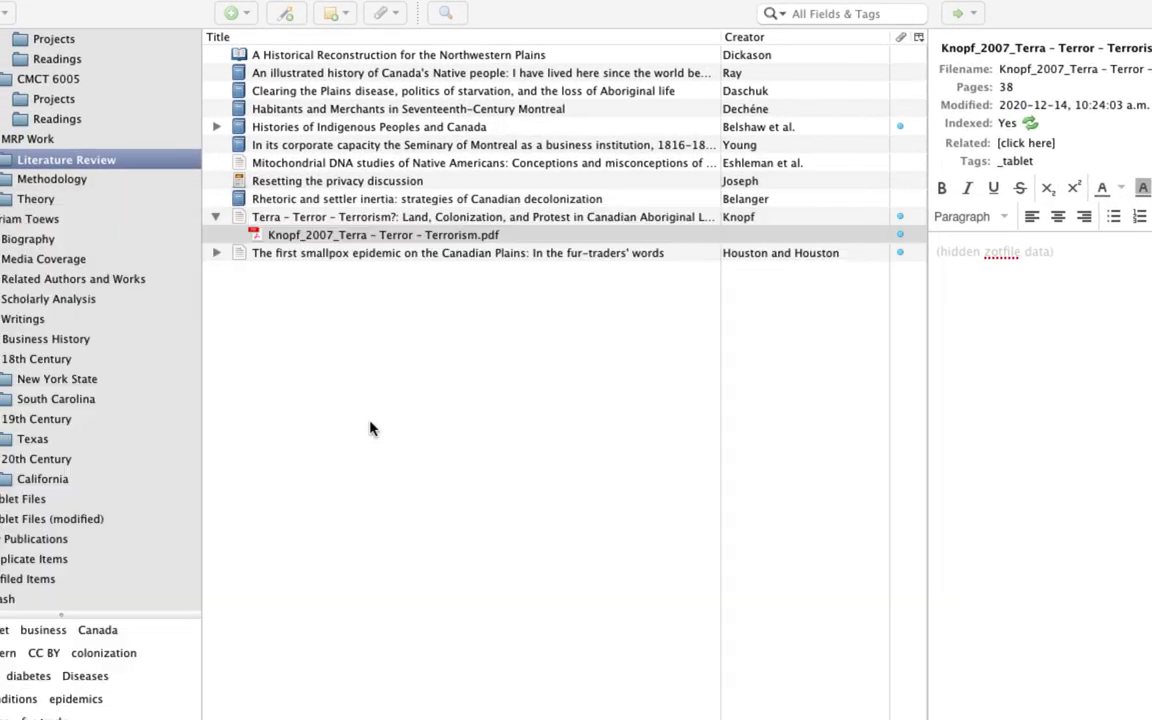
{"action": "left_click", "coordinate": [420, 217]}
{"action": "right_click", "coordinate": [430, 220]}
{"action": "mouse_move", "coordinate": [600, 523]}
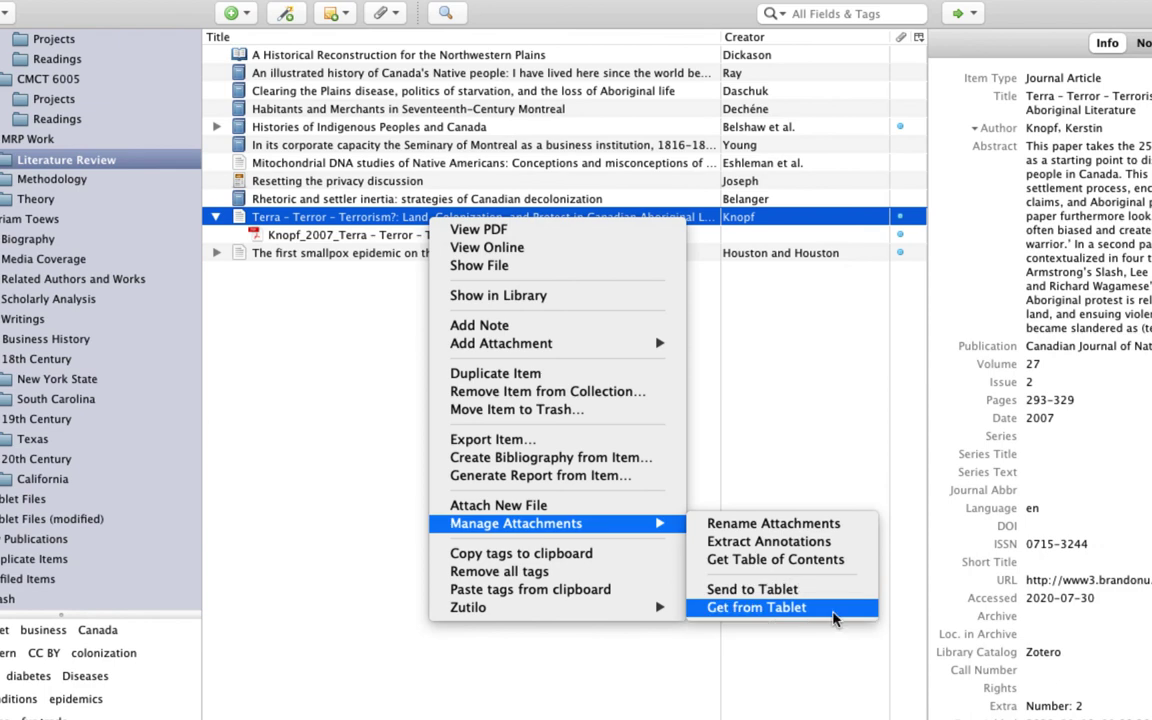